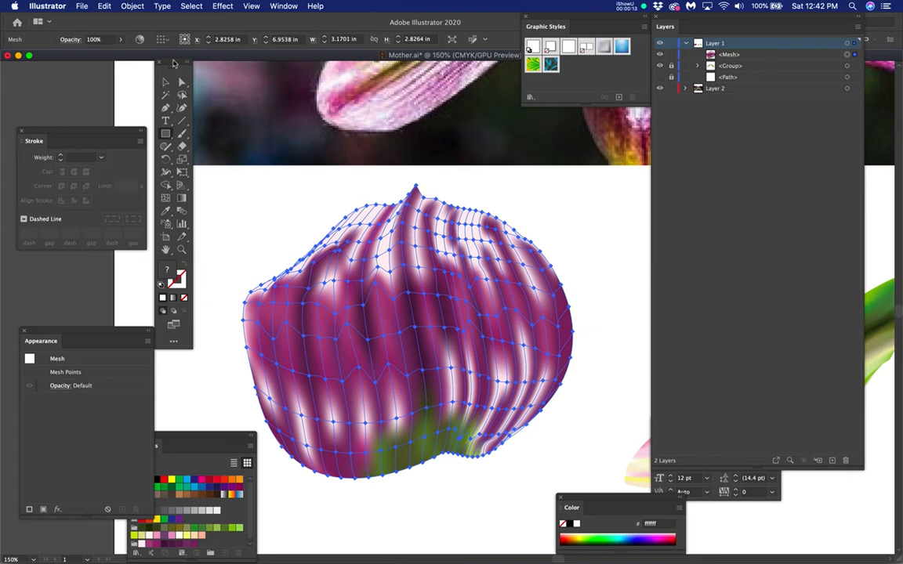
# Open the recently used 3D Bouquet Illustrator file.
pyautogui.click(80, 6)
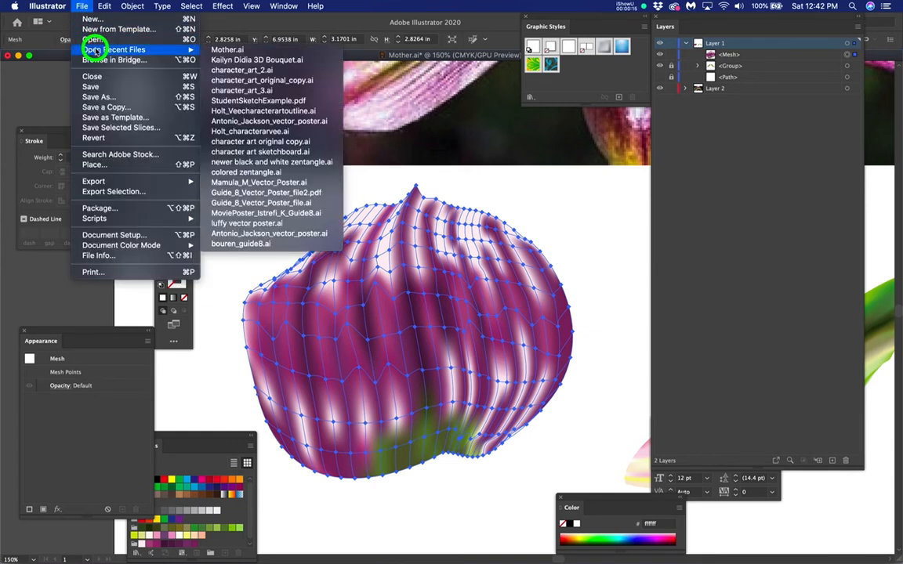
pyautogui.click(198, 54)
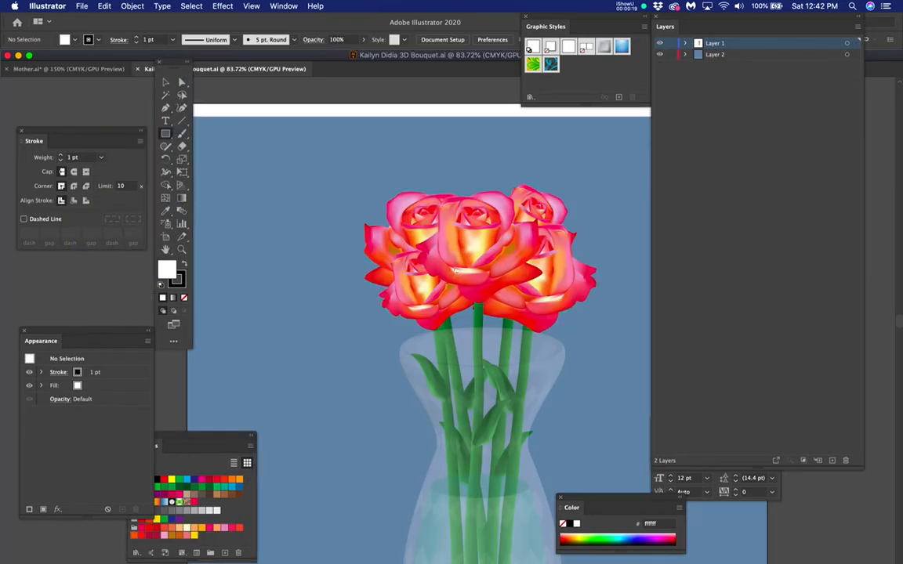
# Hide and restore Layer 2 to compare the transparent vase against white and blue, then examine the vase up close.
pyautogui.click(660, 55)
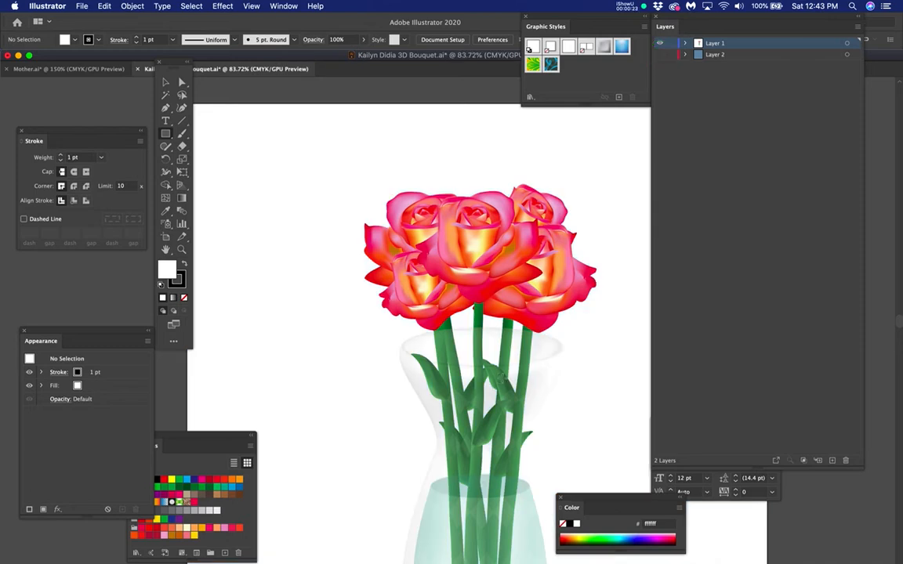
pyautogui.press('super+1')
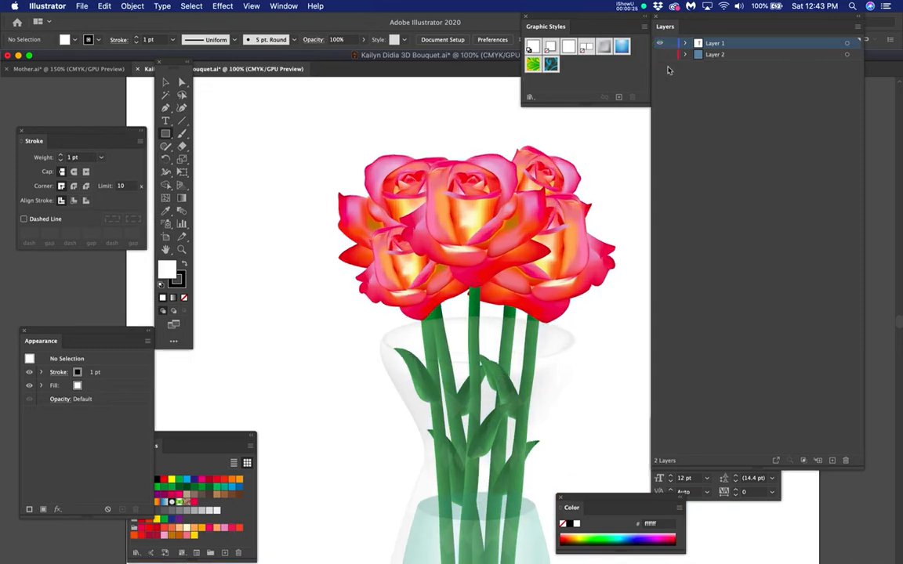
pyautogui.click(659, 55)
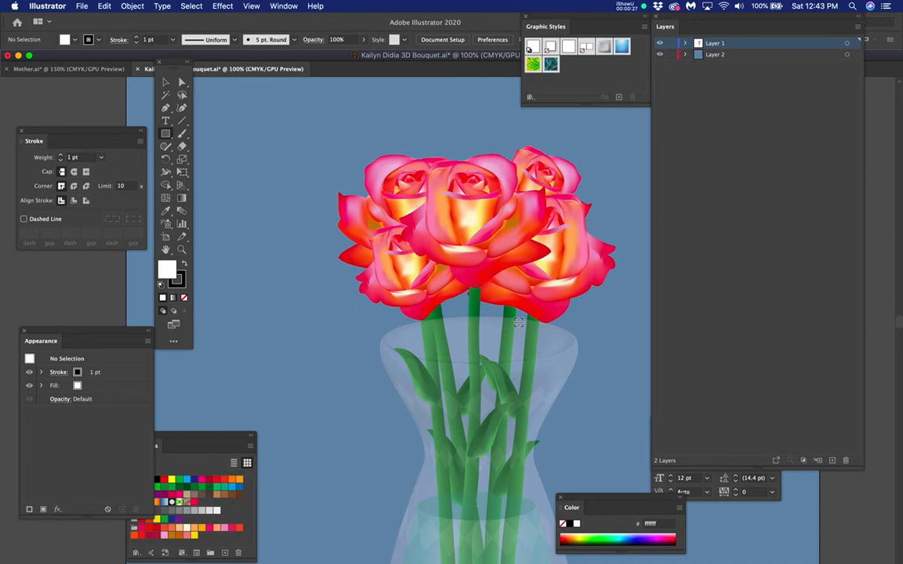
pyautogui.press('super+equal')
pyautogui.press('space')
pyautogui.moveTo(501, 374); pyautogui.dragTo(483, 306)
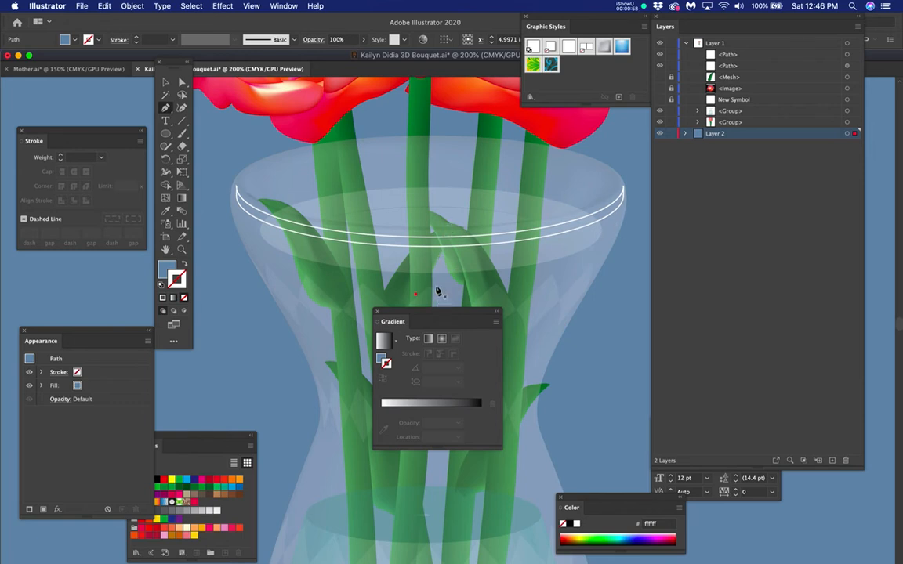
# Close the stroke settings, shorten the layer list, and move the toolbox and gradient settings away from the vase rim.
pyautogui.scroll(2, 437, 292)
pyautogui.moveTo(458, 315); pyautogui.dragTo(463, 344)
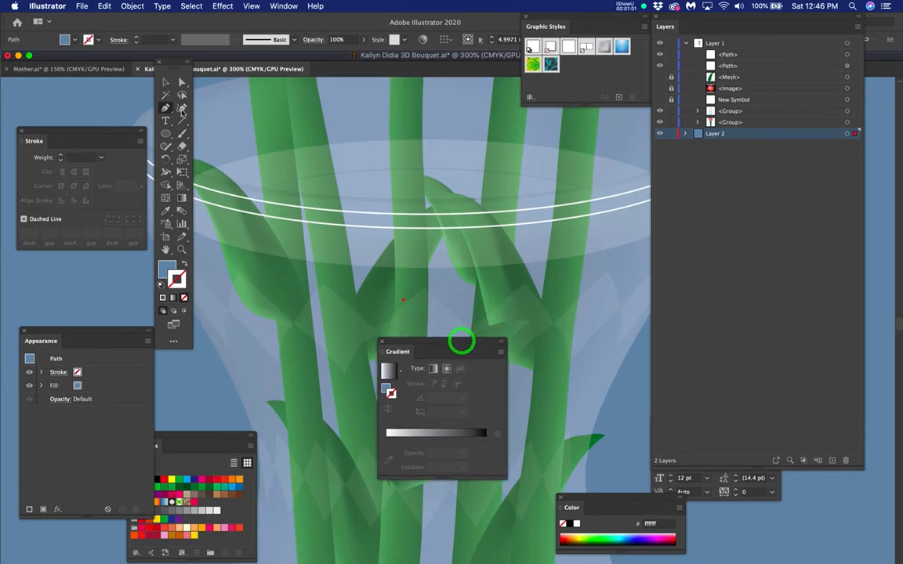
pyautogui.click(21, 131)
pyautogui.click(131, 65)
pyautogui.moveTo(140, 69); pyautogui.dragTo(71, 66)
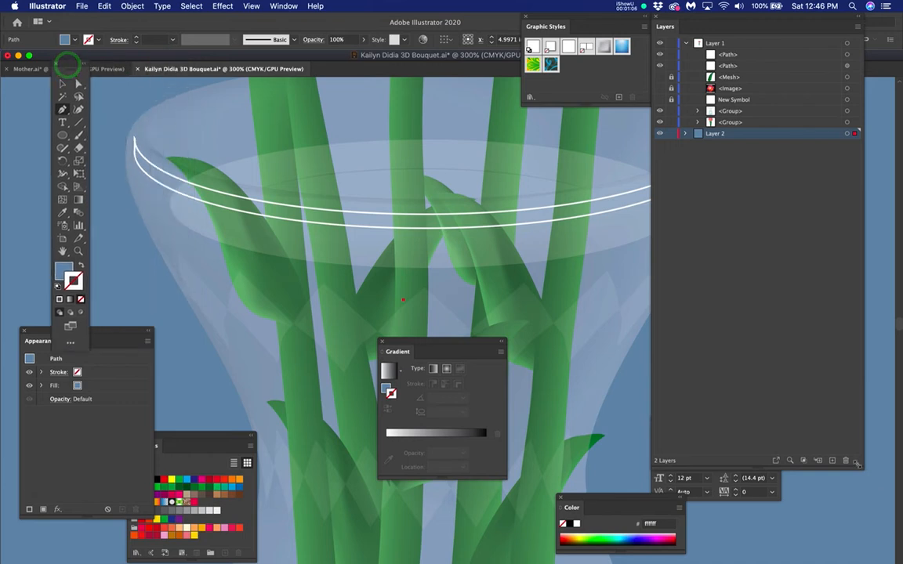
pyautogui.moveTo(859, 466); pyautogui.dragTo(870, 205)
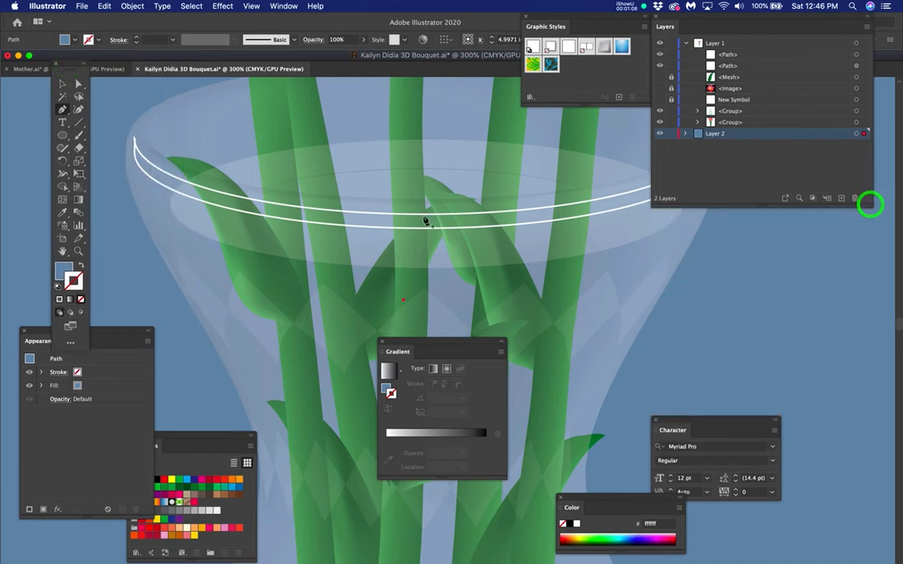
pyautogui.moveTo(405, 191); pyautogui.dragTo(404, 304)
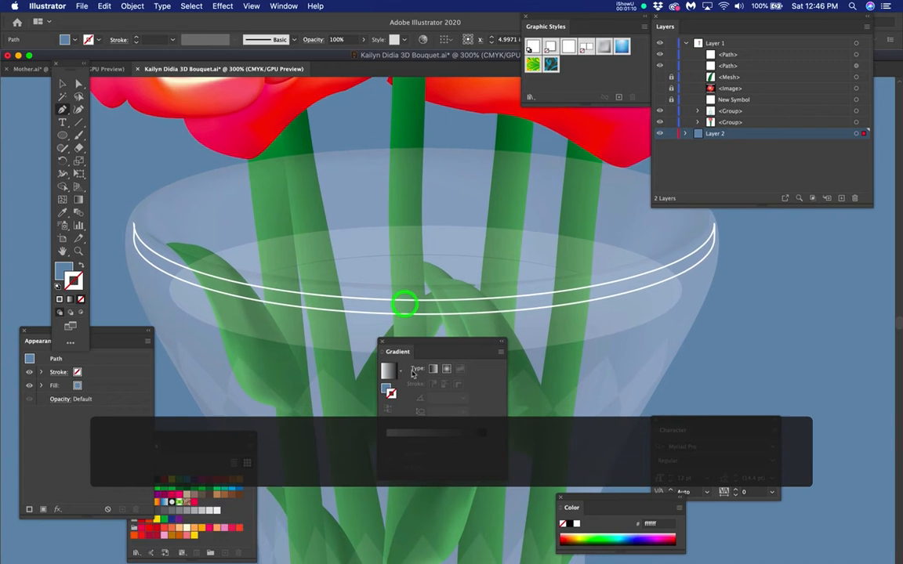
pyautogui.moveTo(429, 343); pyautogui.dragTo(419, 368)
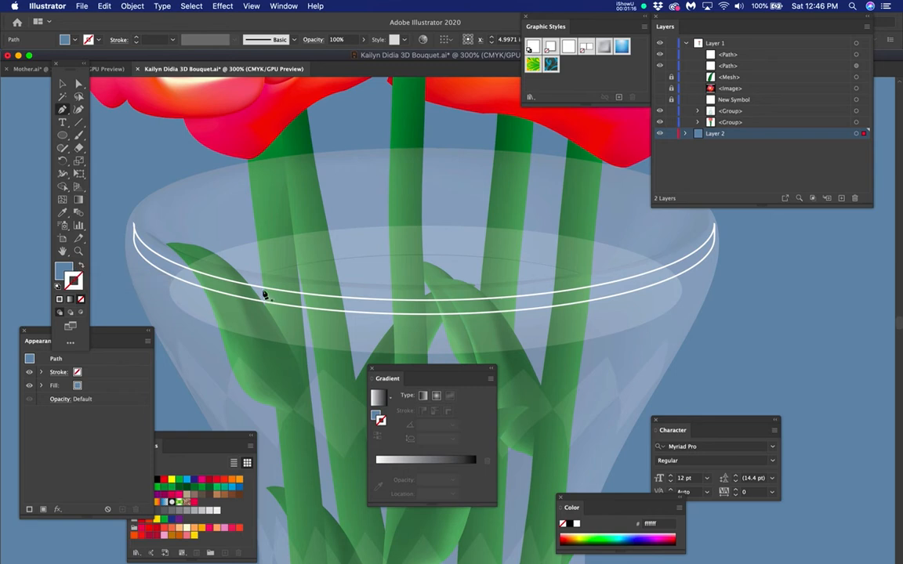
# Swap fill and stroke on the white rim highlight outline so the shape has a solid white fill and no stroke.
pyautogui.keyDown('super'); pyautogui.click(449, 315); pyautogui.keyUp('super')
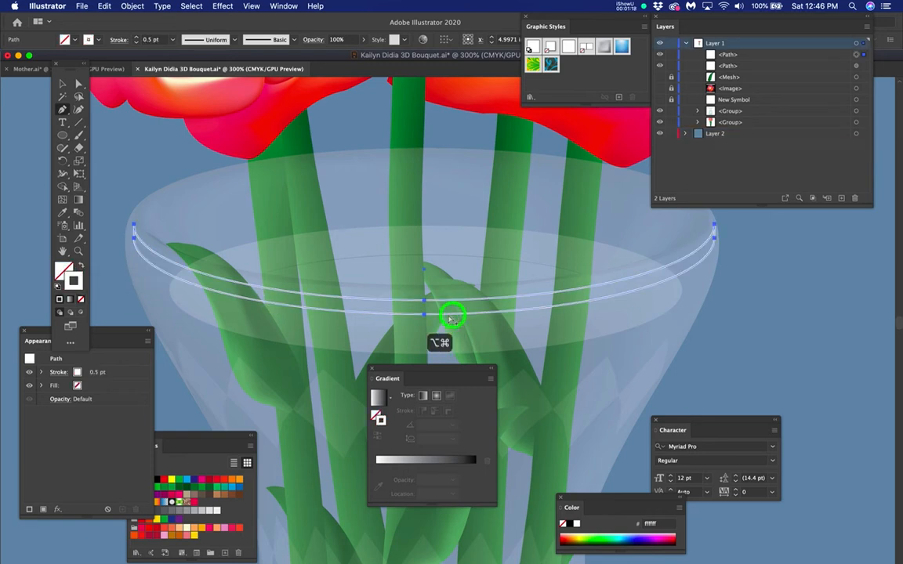
pyautogui.click(79, 267)
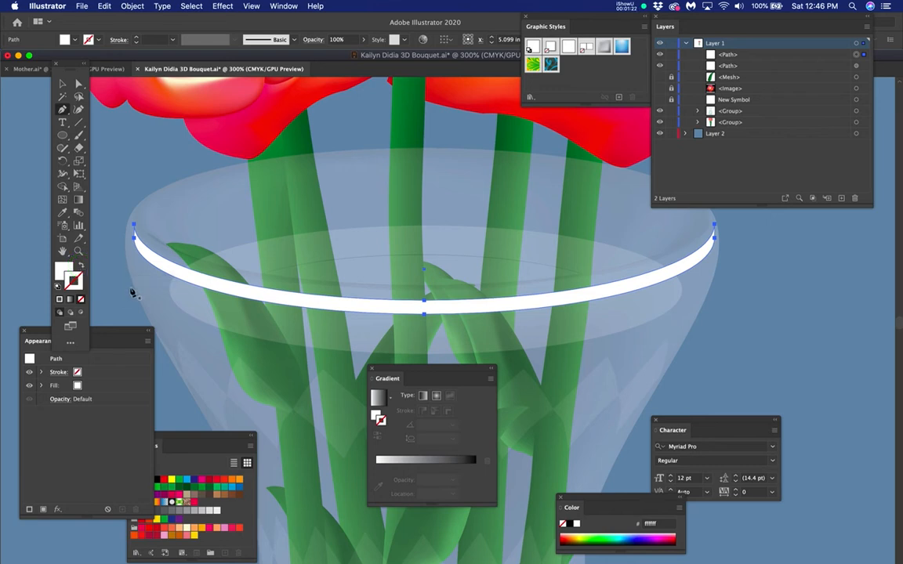
pyautogui.click(378, 397)
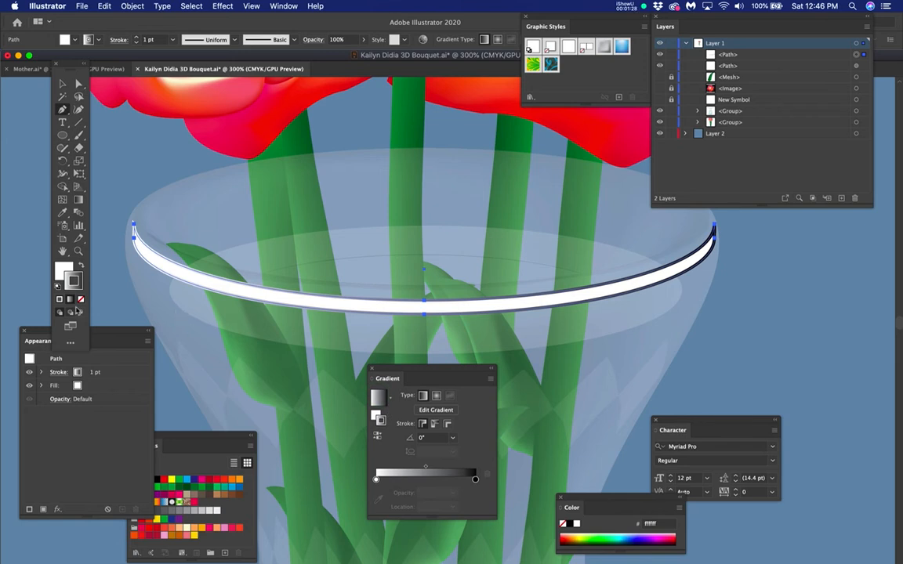
pyautogui.press('super+z')
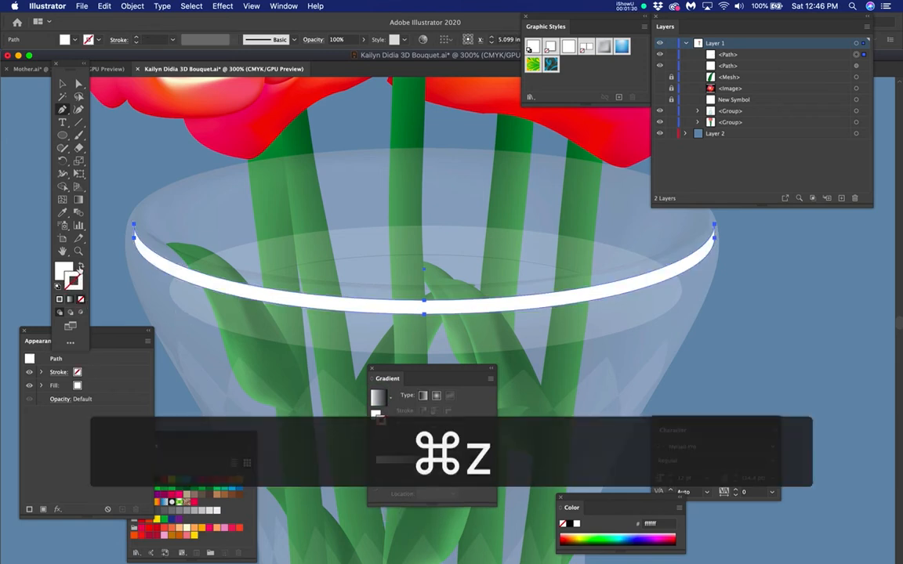
pyautogui.click(65, 269)
pyautogui.press('super+z')
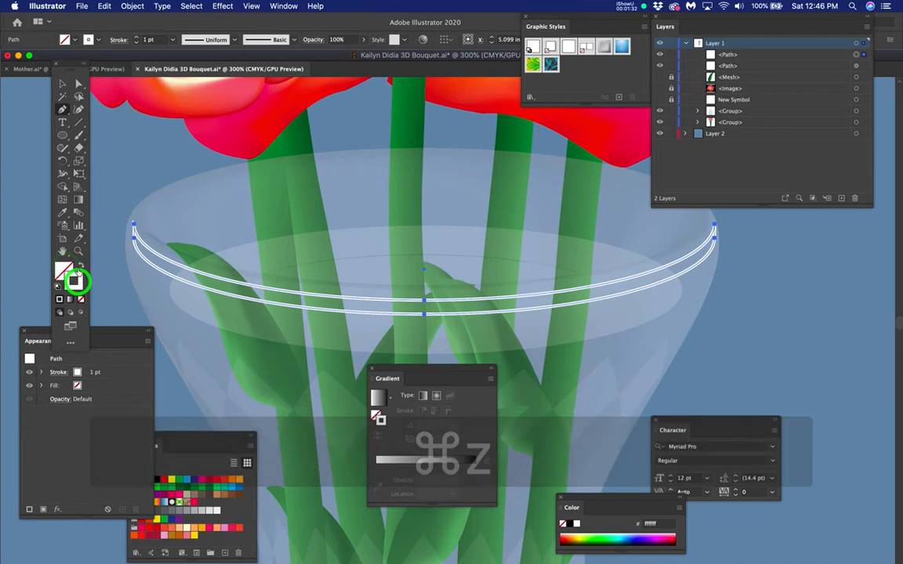
pyautogui.click(81, 265)
# Fill the rim highlight with a linear gradient, add a middle stop at about 49%, and make all three stops white.
pyautogui.click(62, 269)
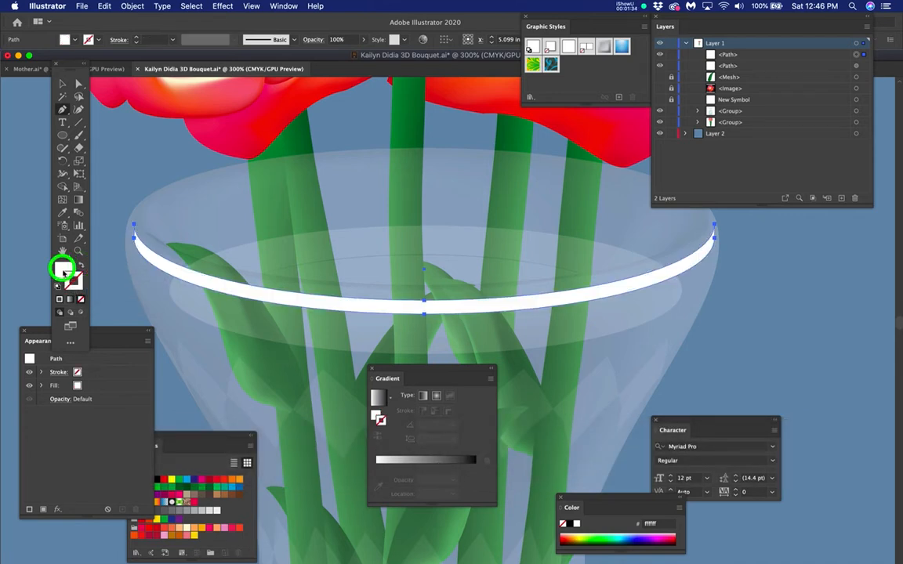
pyautogui.click(375, 397)
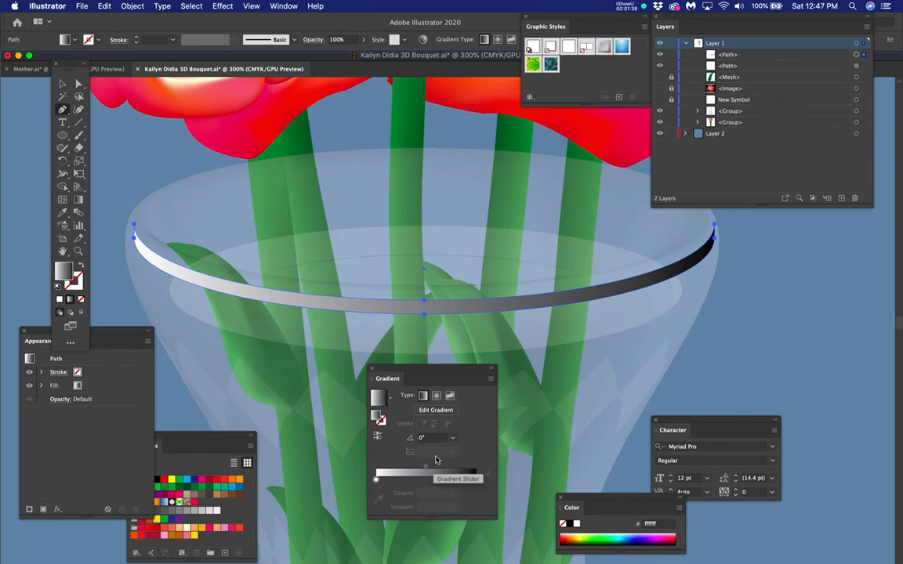
pyautogui.moveTo(427, 373); pyautogui.dragTo(400, 105)
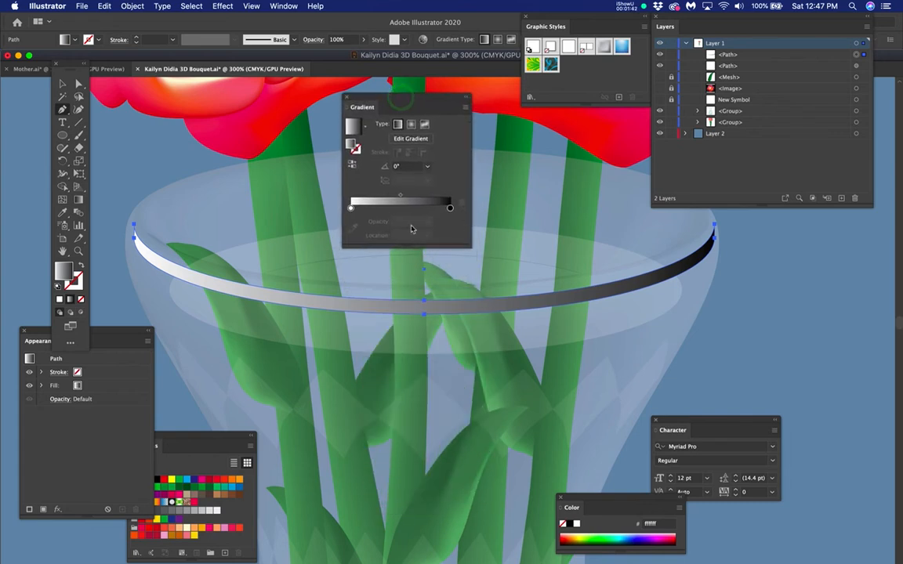
pyautogui.moveTo(228, 435); pyautogui.dragTo(413, 337)
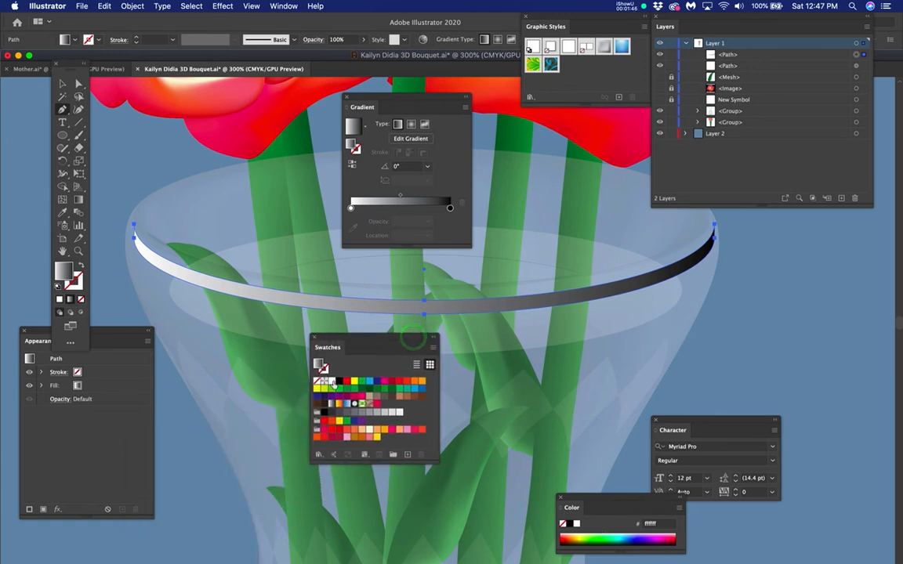
pyautogui.moveTo(332, 384); pyautogui.dragTo(401, 210)
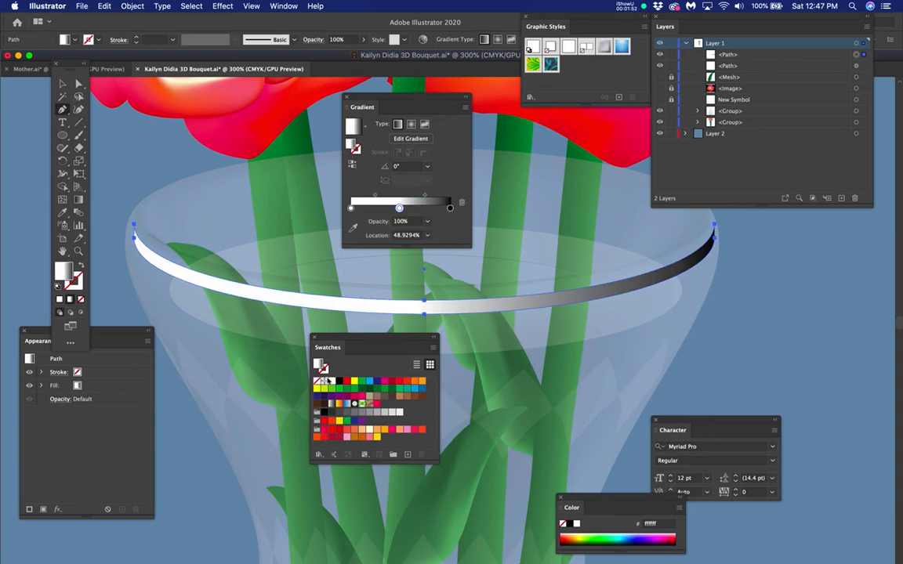
pyautogui.moveTo(332, 382); pyautogui.dragTo(365, 198)
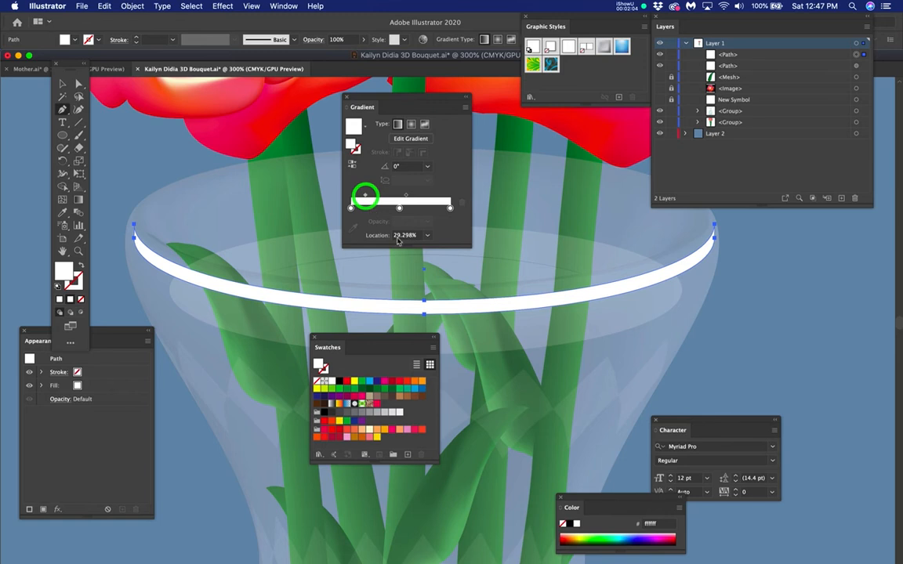
# Move the gradient midpoint between the middle and last stops outward to about 65%.
pyautogui.click(450, 207)
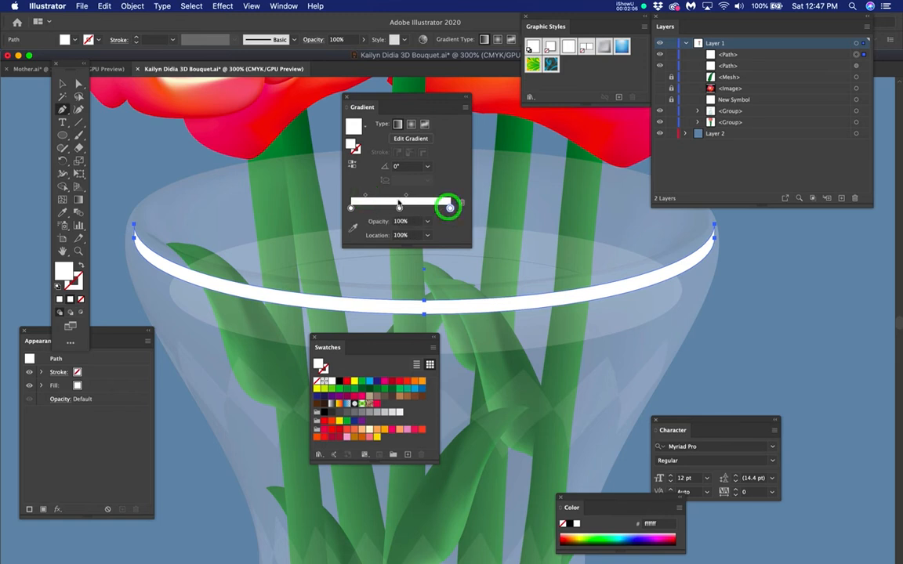
pyautogui.click(406, 195)
pyautogui.click(422, 197)
pyautogui.moveTo(424, 198); pyautogui.dragTo(434, 195)
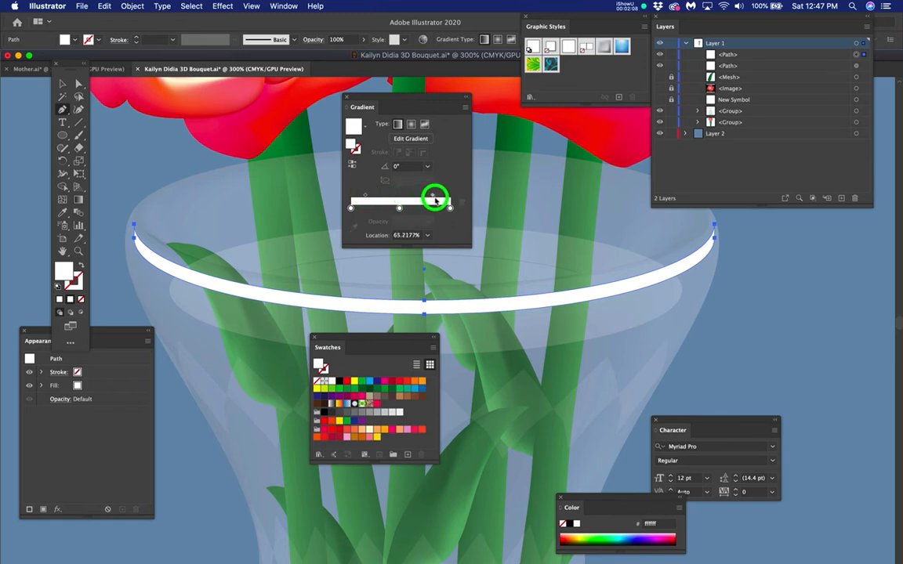
# Set the opacity of the rim gradient's first and last stops to 0%, leaving the middle stop opaque.
pyautogui.click(351, 209)
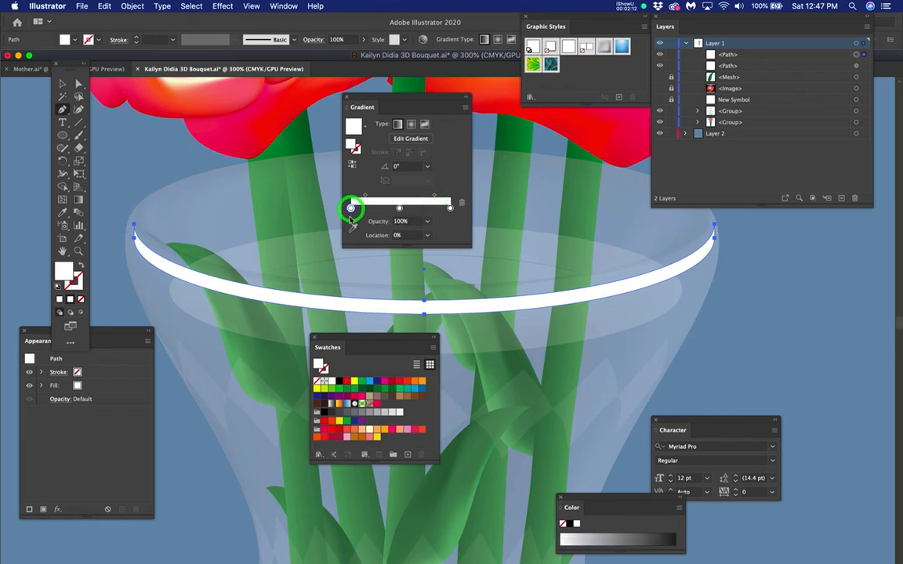
pyautogui.click(402, 221)
pyautogui.write('0')
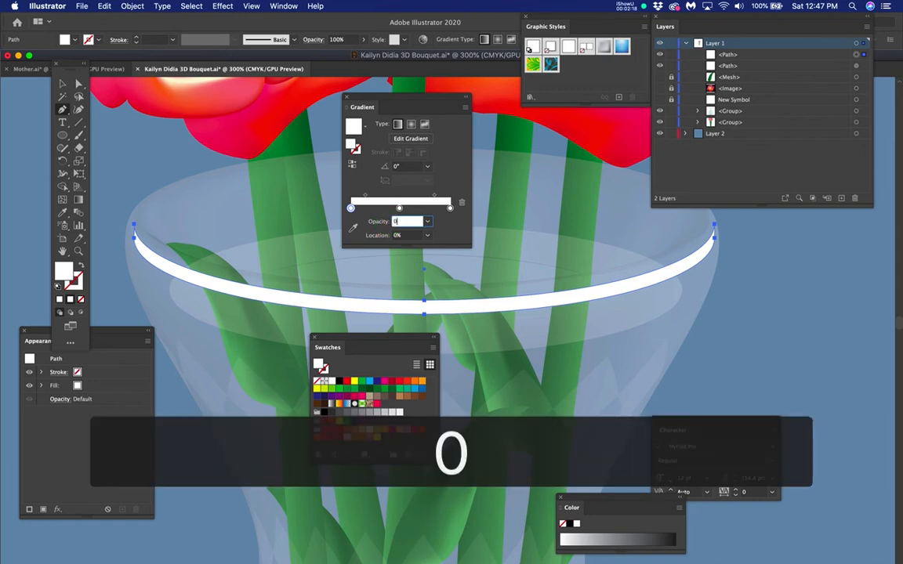
pyautogui.press('Return')
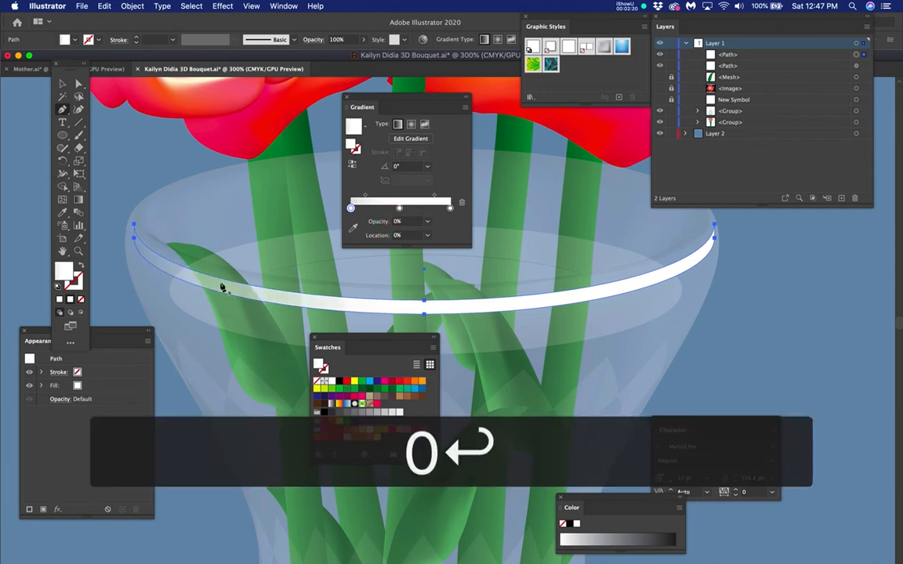
pyautogui.click(449, 208)
pyautogui.click(416, 225)
pyautogui.write('0')
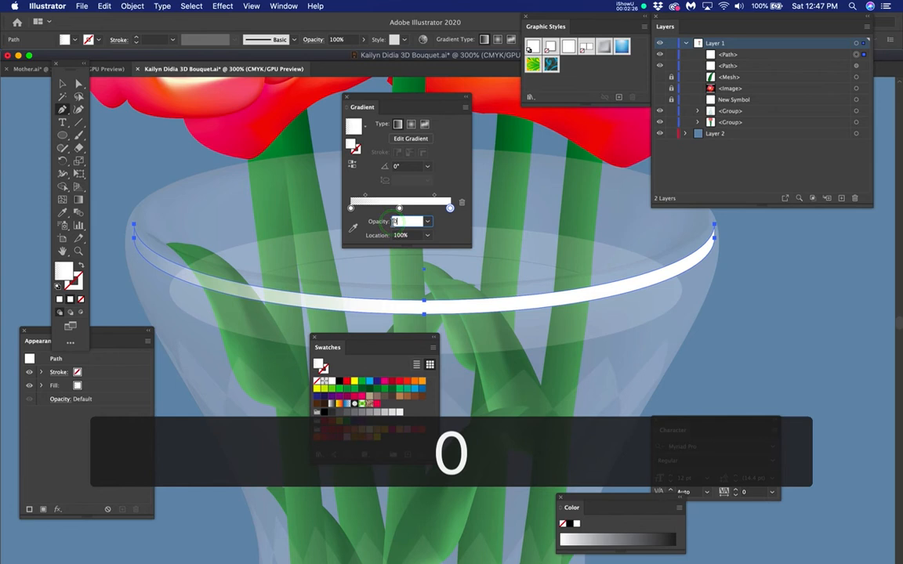
pyautogui.press('Return')
# Deselect the rim highlight and examine its faded ends against the whole bouquet.
pyautogui.scroll(-3, 433, 321)
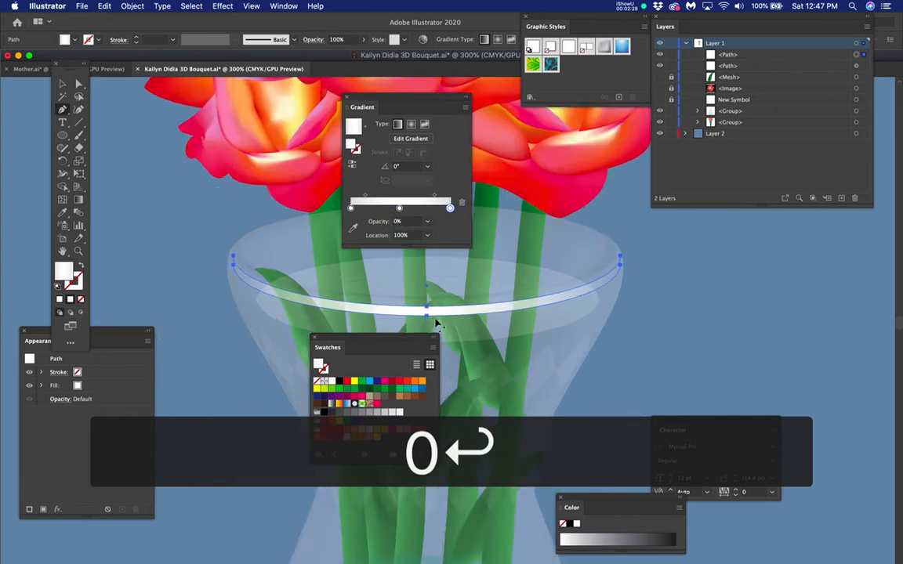
pyautogui.moveTo(403, 343); pyautogui.dragTo(373, 387)
pyautogui.click(537, 379)
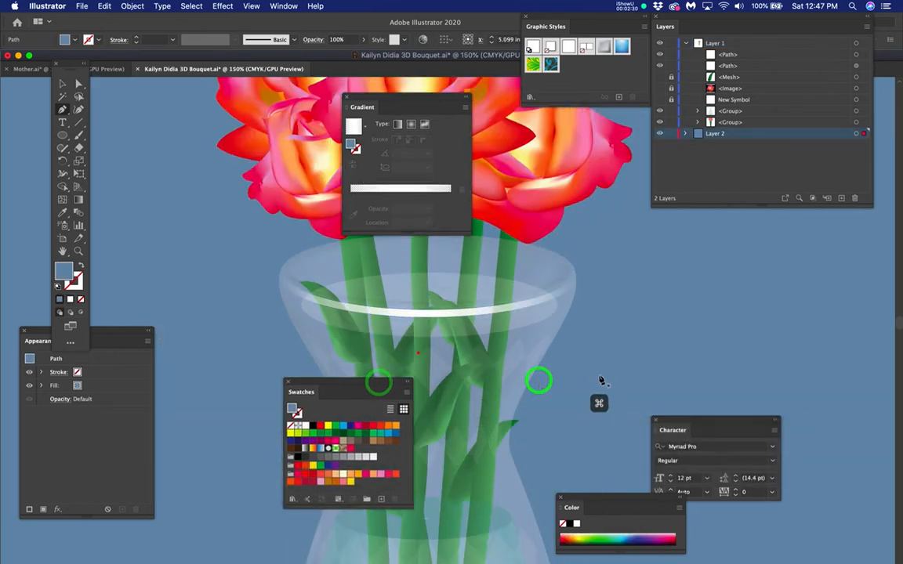
pyautogui.scroll(-1, 566, 378)
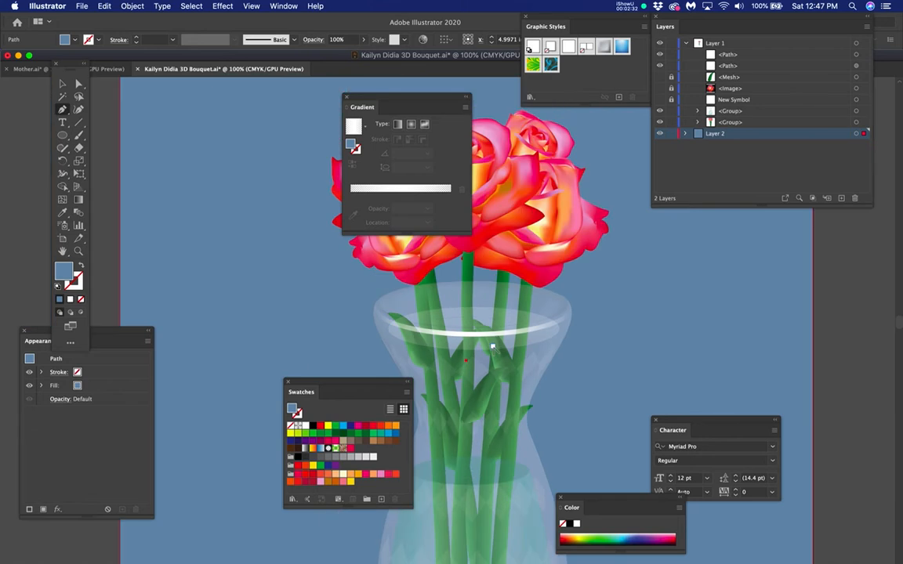
# Select the translucent ellipse inside the vase's opening and nudge it upward three steps.
pyautogui.scroll(1, 492, 346)
pyautogui.scroll(1, 492, 346)
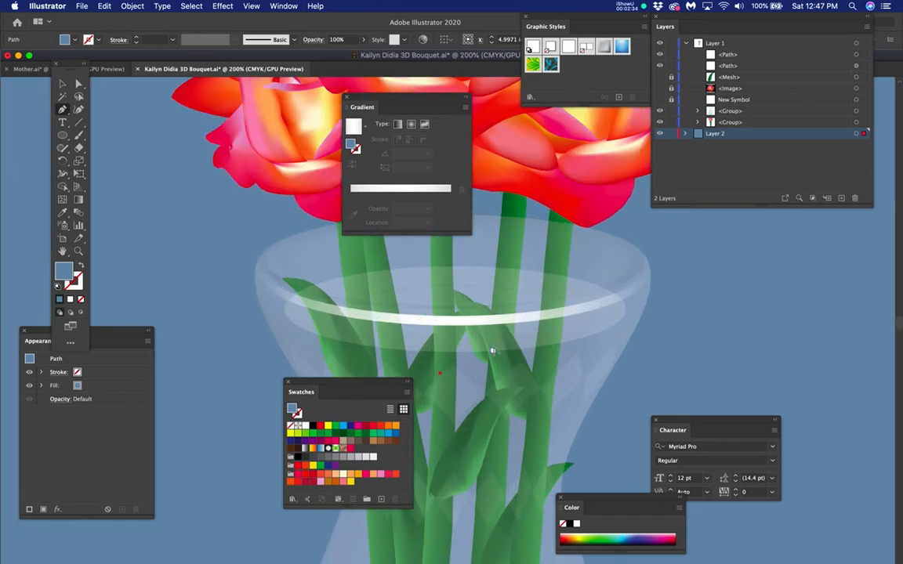
pyautogui.scroll(1, 492, 351)
pyautogui.click(449, 311)
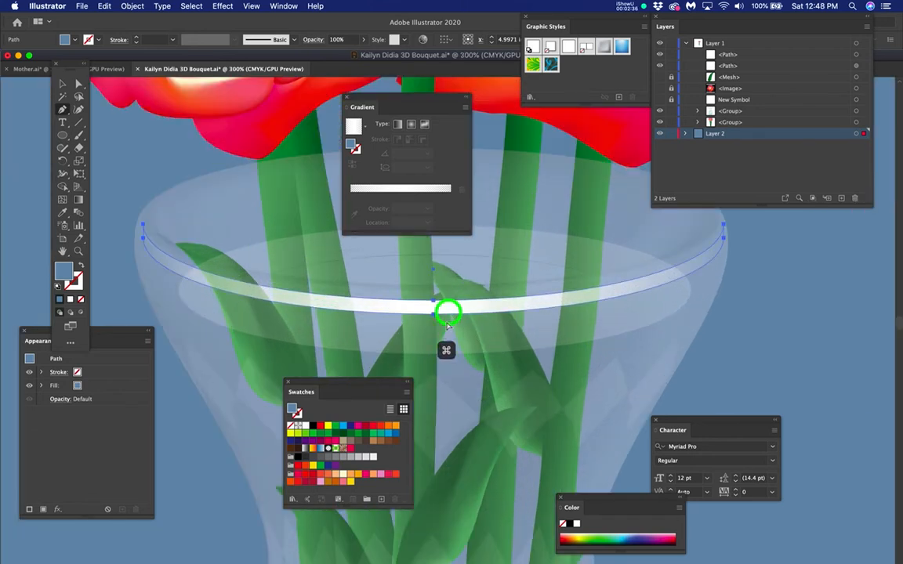
pyautogui.click(435, 317)
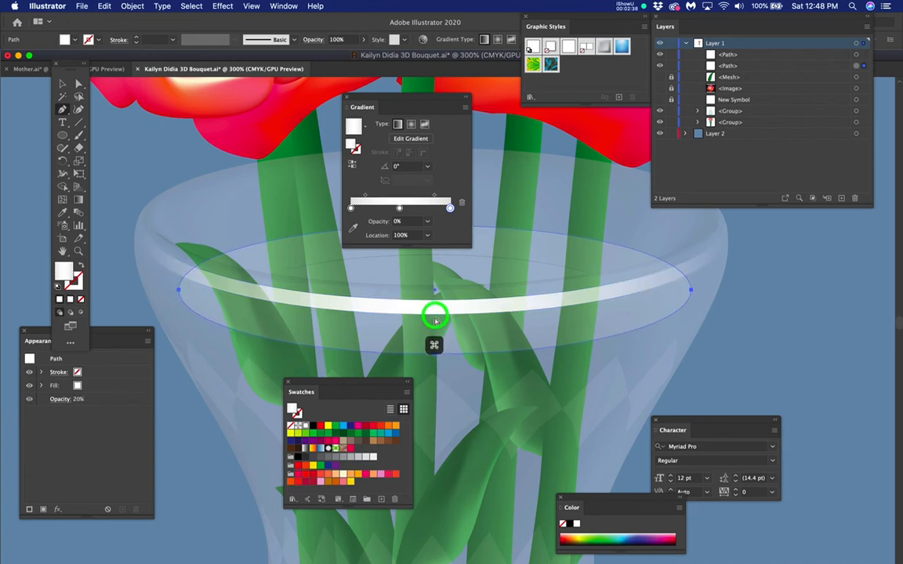
pyautogui.press('Up')
pyautogui.press('Up')
pyautogui.press('Up')
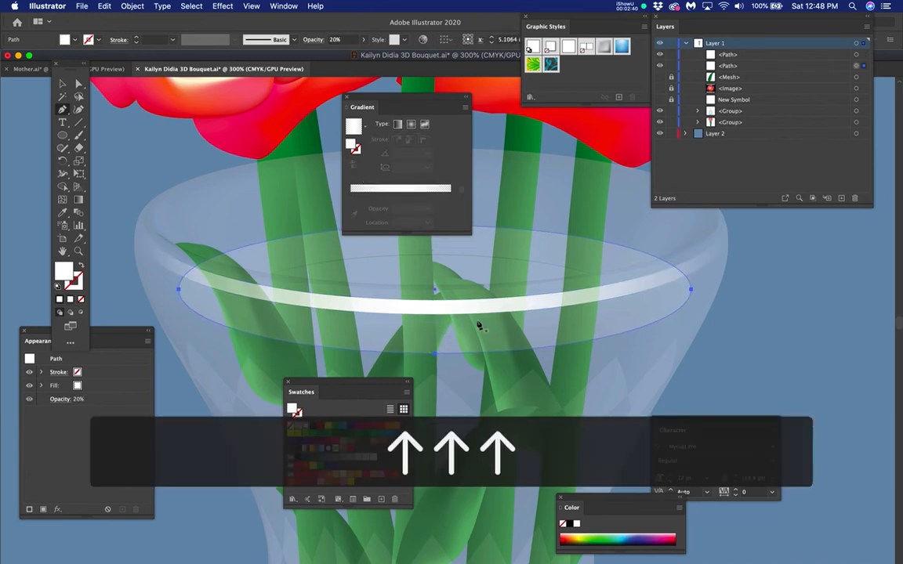
# Nudge the lower centre anchor point of the vase's rim highlight upward fourteen steps to thin the white band, leaving nothing on it selected.
pyautogui.keyDown('super'); pyautogui.click(444, 307); pyautogui.keyUp('super')
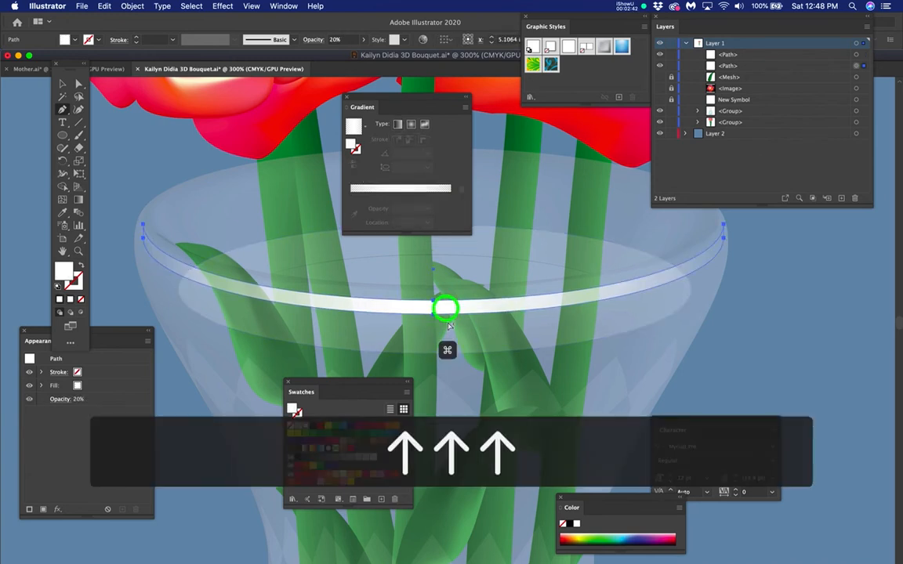
pyautogui.keyDown('super'); pyautogui.click(432, 315); pyautogui.keyUp('super')
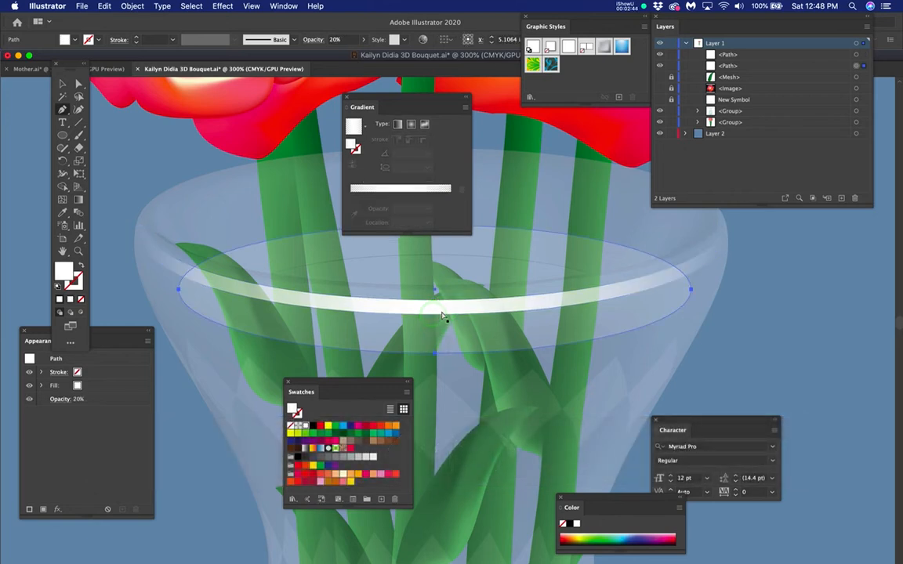
pyautogui.keyDown('super'); pyautogui.click(437, 308); pyautogui.keyUp('super')
pyautogui.press('a')
pyautogui.click(432, 315)
pyautogui.press('Up')
pyautogui.press('Up')
pyautogui.press('Up')
pyautogui.press('Up')
pyautogui.press('Up')
pyautogui.press('Up')
pyautogui.press('Up')
pyautogui.press('Up')
pyautogui.press('Up')
pyautogui.press('Up')
pyautogui.press('Up')
pyautogui.press('Up')
pyautogui.press('Up')
pyautogui.press('Up')
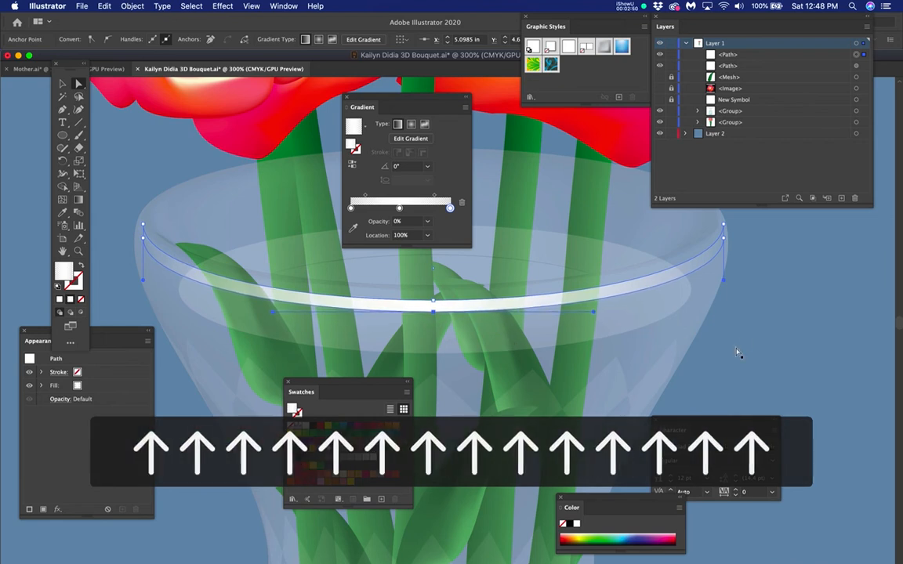
pyautogui.click(739, 339)
# Bring the whole rose cluster into view and move the Gradient and Swatches panels clear of the flowers.
pyautogui.scroll(-1, 548, 347)
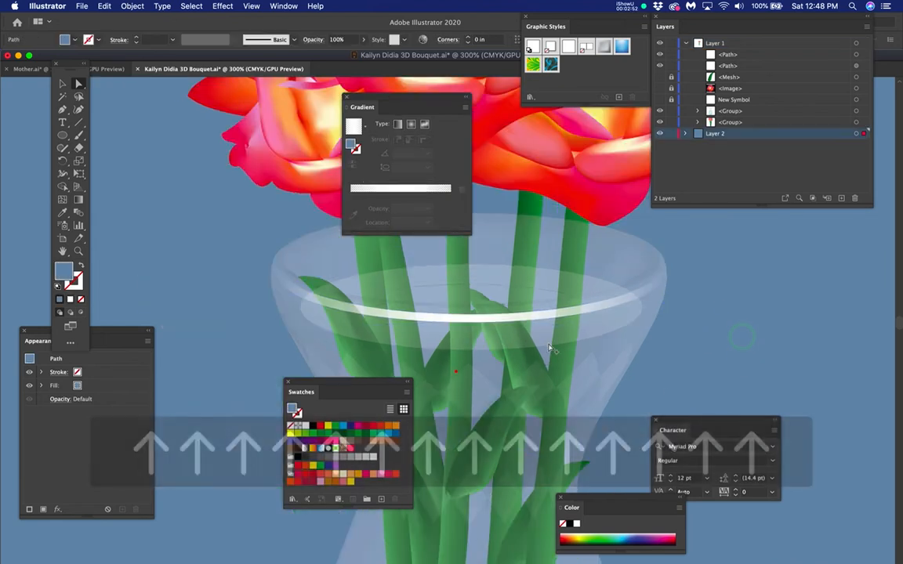
pyautogui.scroll(-1, 549, 347)
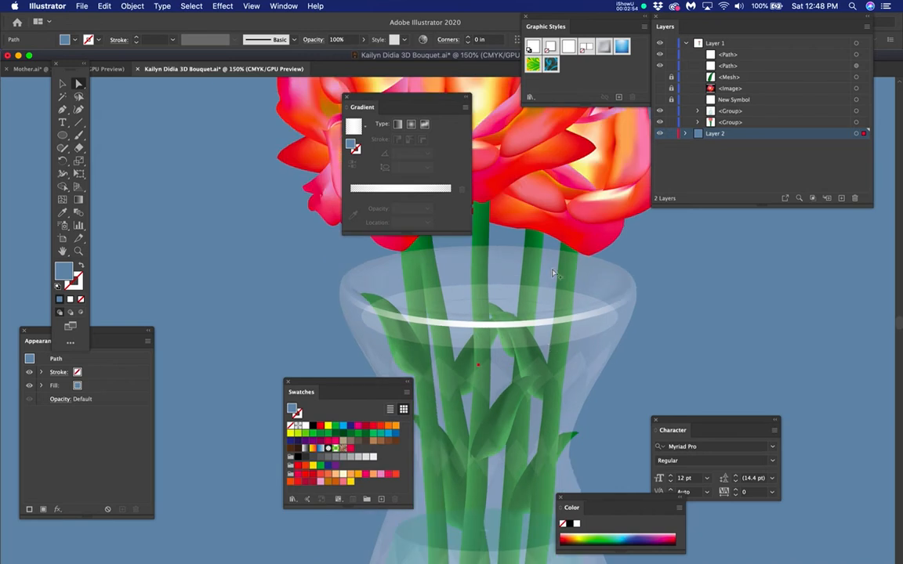
pyautogui.scroll(5, 519, 363)
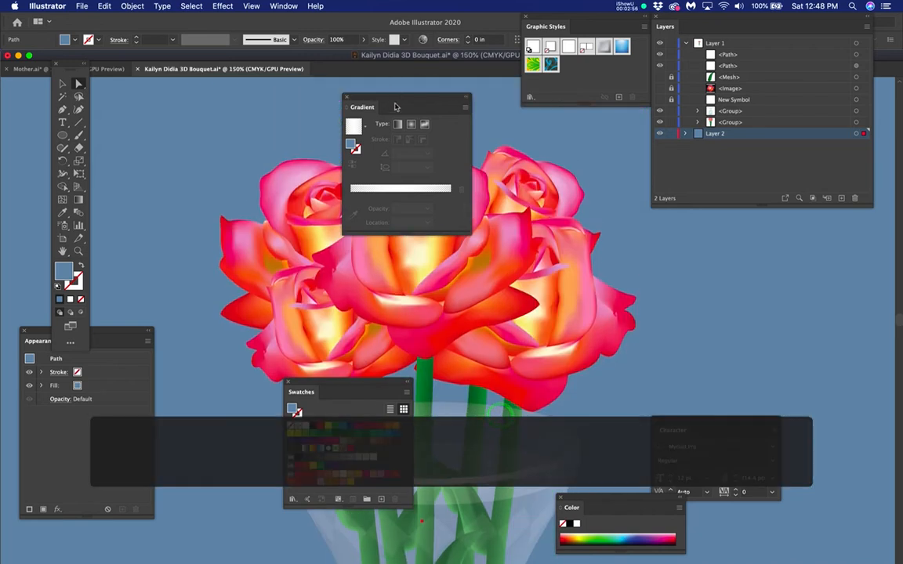
pyautogui.moveTo(399, 97); pyautogui.dragTo(765, 245)
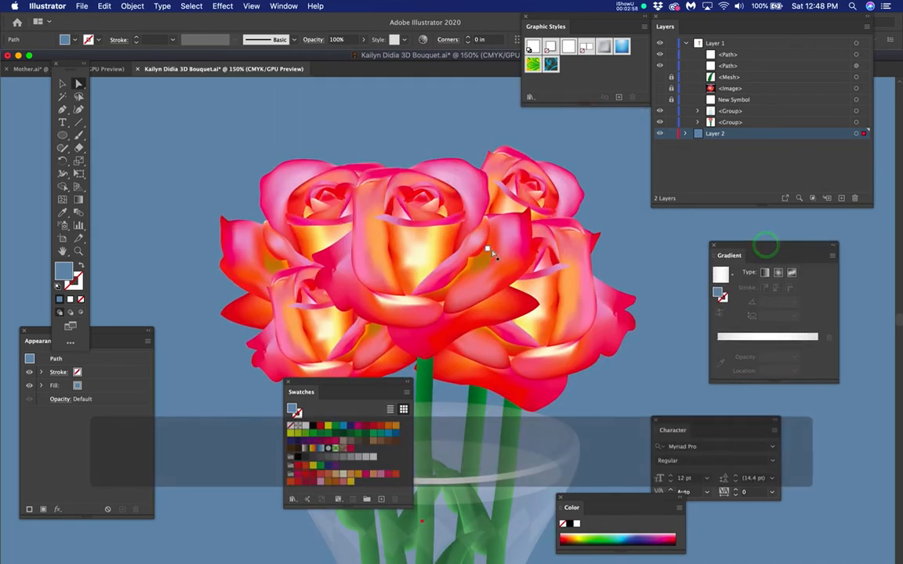
pyautogui.moveTo(504, 255); pyautogui.dragTo(483, 226)
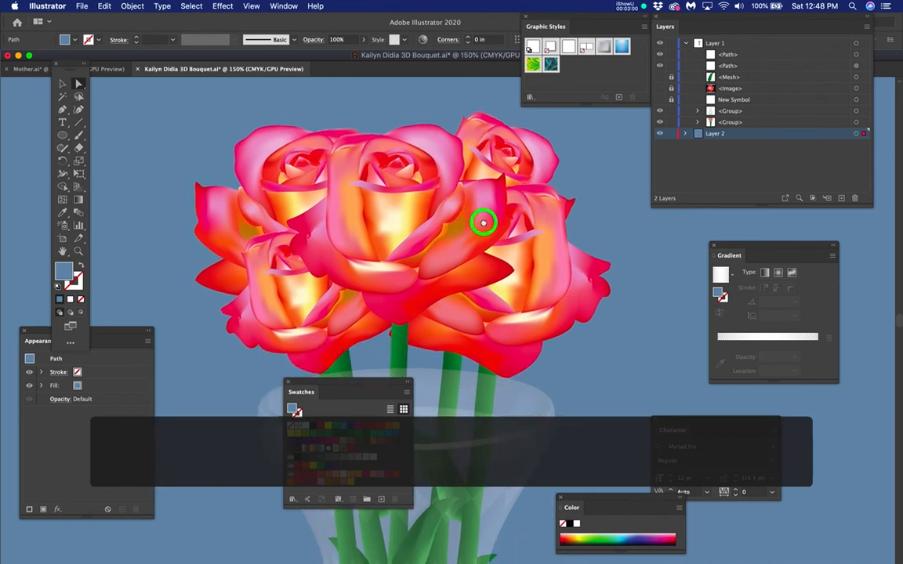
pyautogui.moveTo(360, 387); pyautogui.dragTo(384, 435)
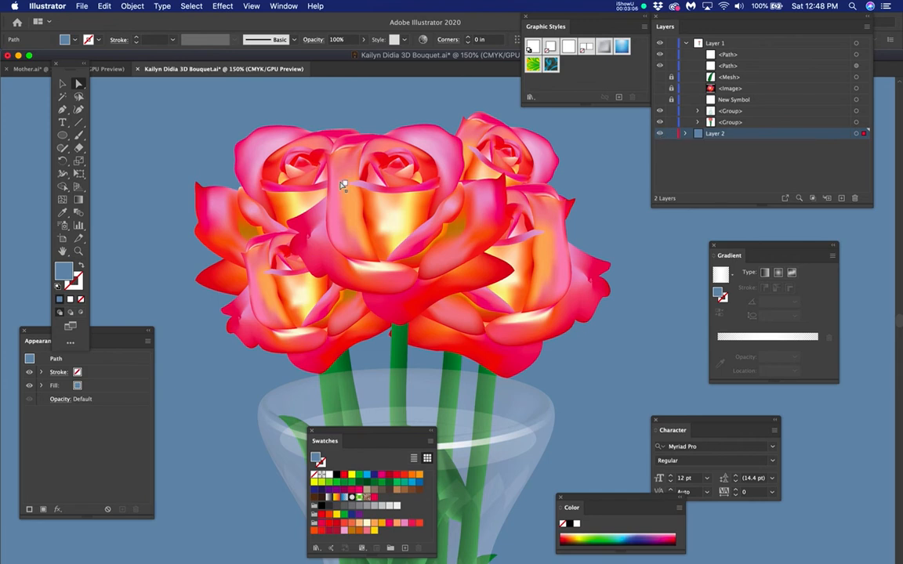
# Hide the blue background in Layer 2 to examine the bouquet and vase on white, and show it again.
pyautogui.click(657, 134)
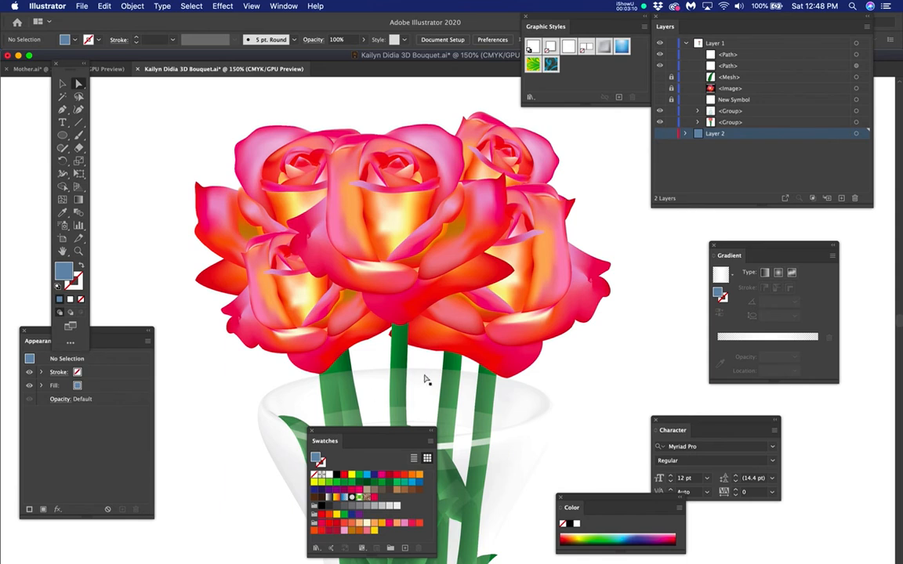
pyautogui.press('super+minus')
pyautogui.press('super+minus')
pyautogui.moveTo(441, 391); pyautogui.dragTo(391, 272)
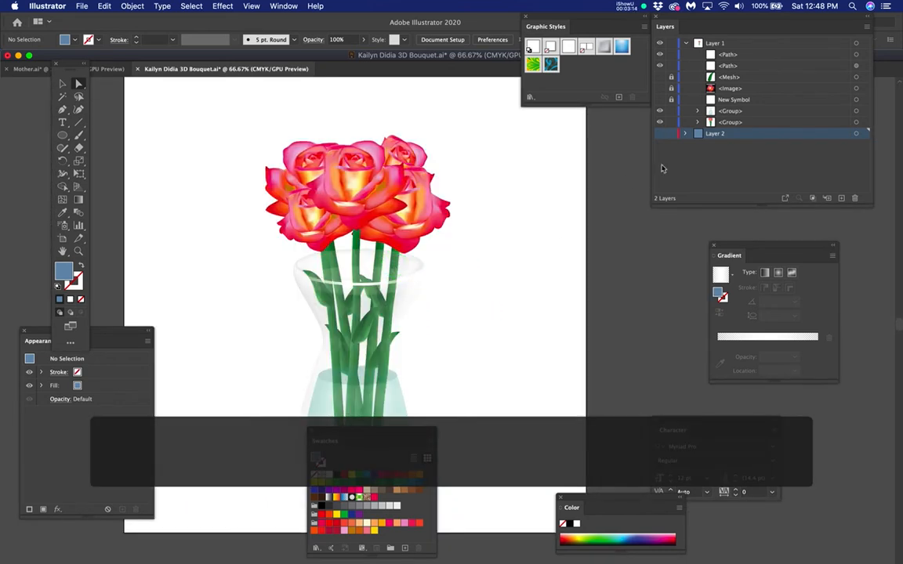
pyautogui.click(659, 133)
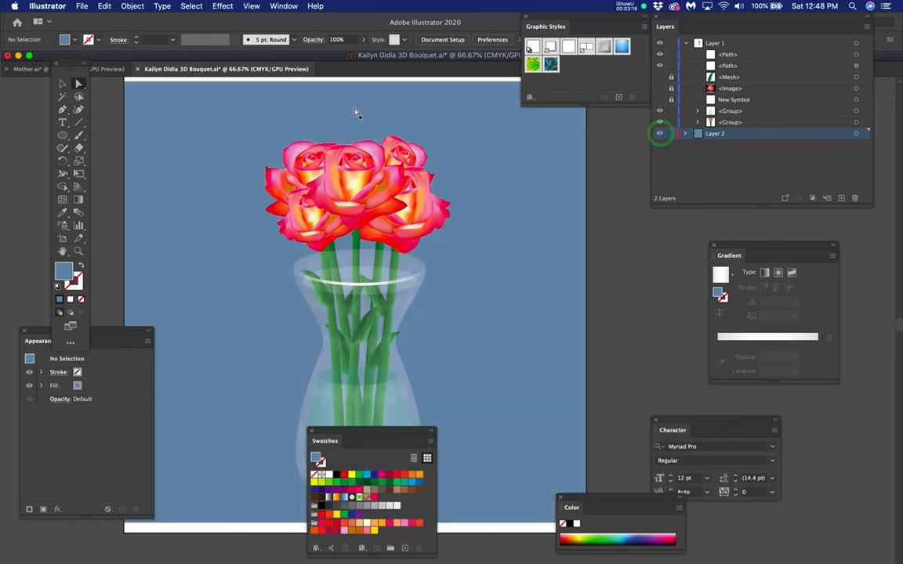
# Switch to the Mother.ai document and move the Swatches panel clear of the purple petal mesh.
pyautogui.press('super+grave')
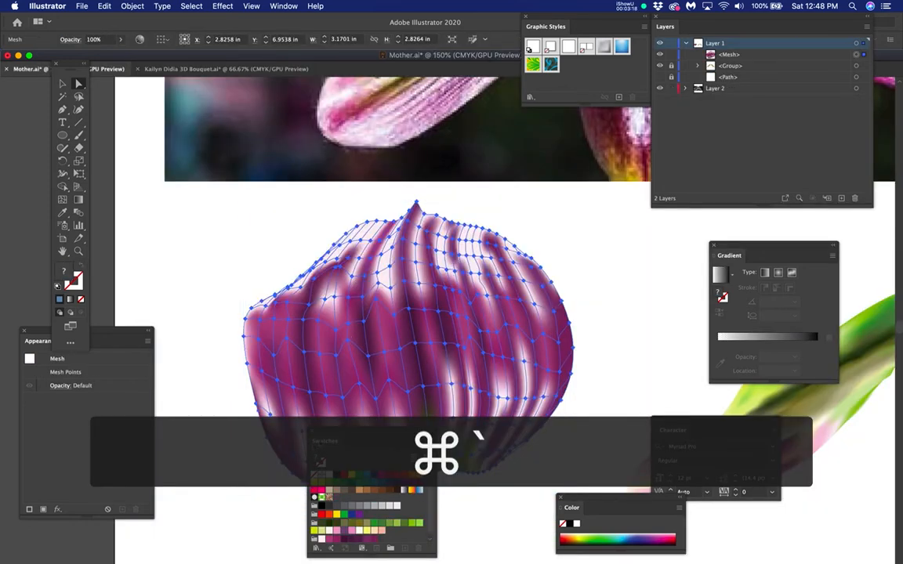
pyautogui.moveTo(325, 436); pyautogui.dragTo(169, 96)
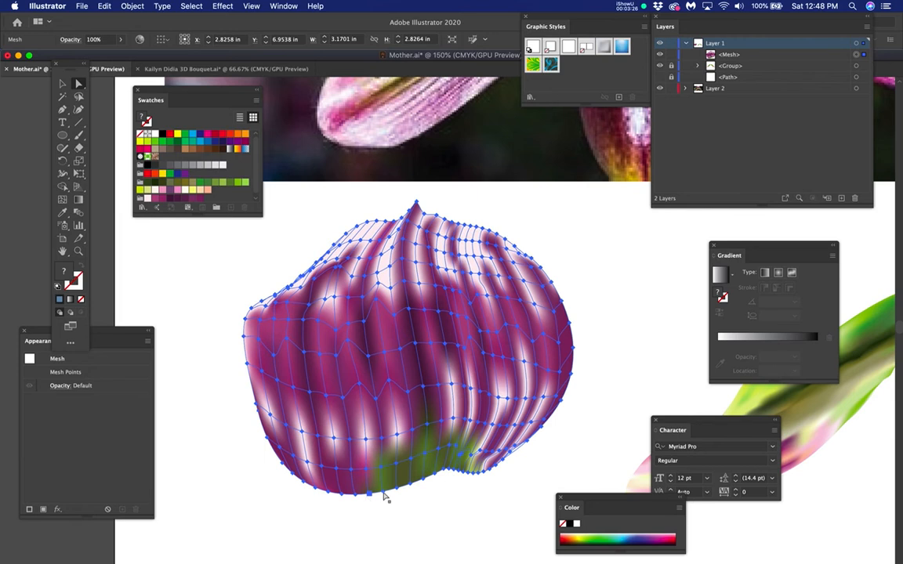
pyautogui.press('n')
pyautogui.click(739, 55)
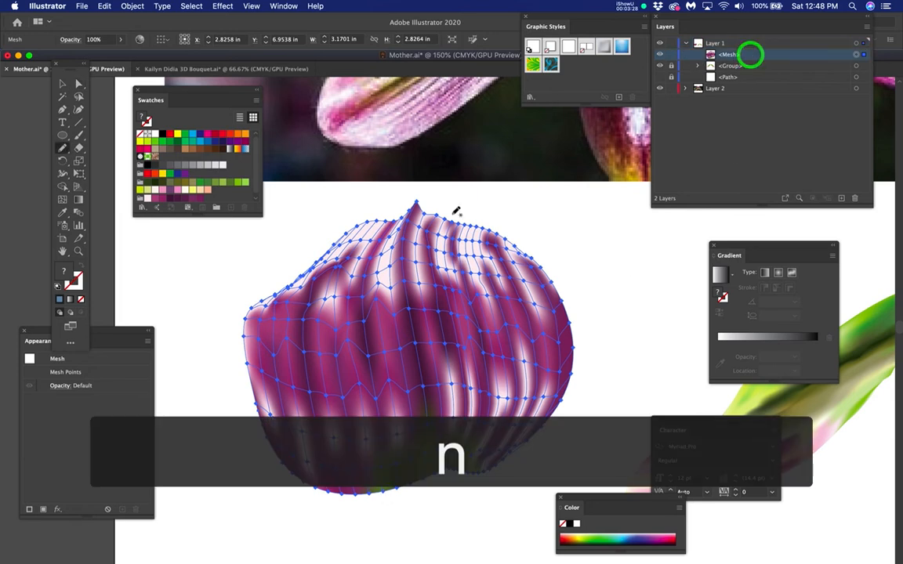
pyautogui.hotkey('ctrl', 'z')
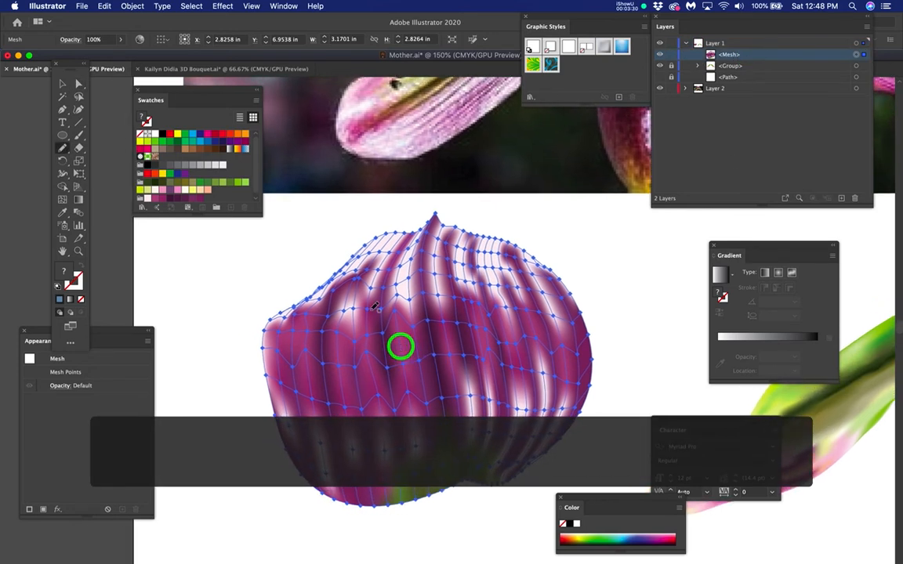
pyautogui.moveTo(163, 53); pyautogui.dragTo(156, 46)
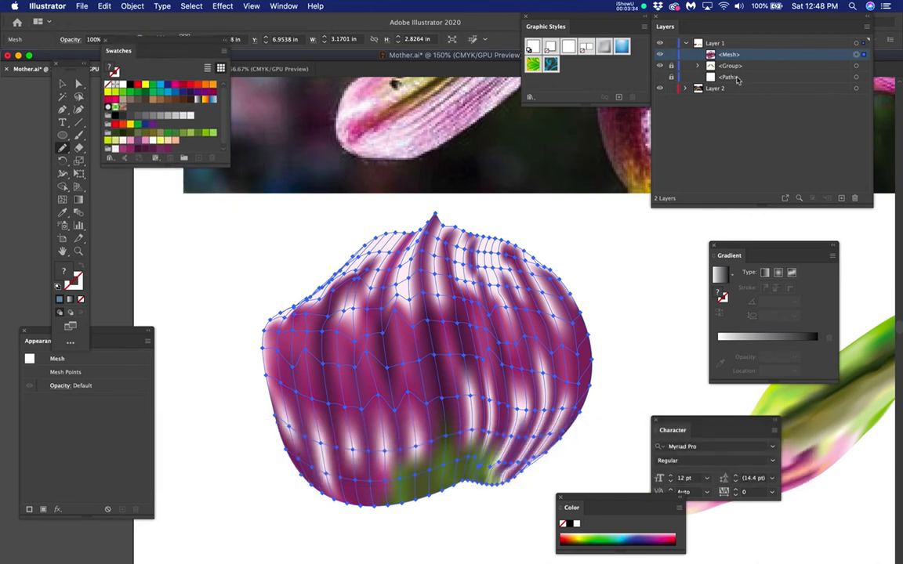
# Deselect the petal mesh, unlock the group and path beneath it, and make Layer 1 the active layer.
pyautogui.click(729, 43)
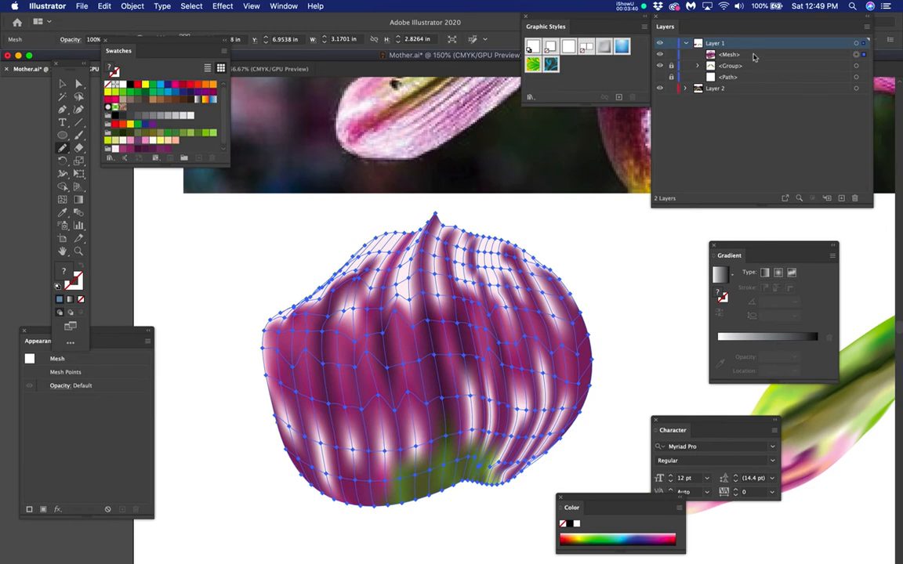
pyautogui.click(754, 55)
pyautogui.keyDown('super'); pyautogui.click(587, 243); pyautogui.keyUp('super')
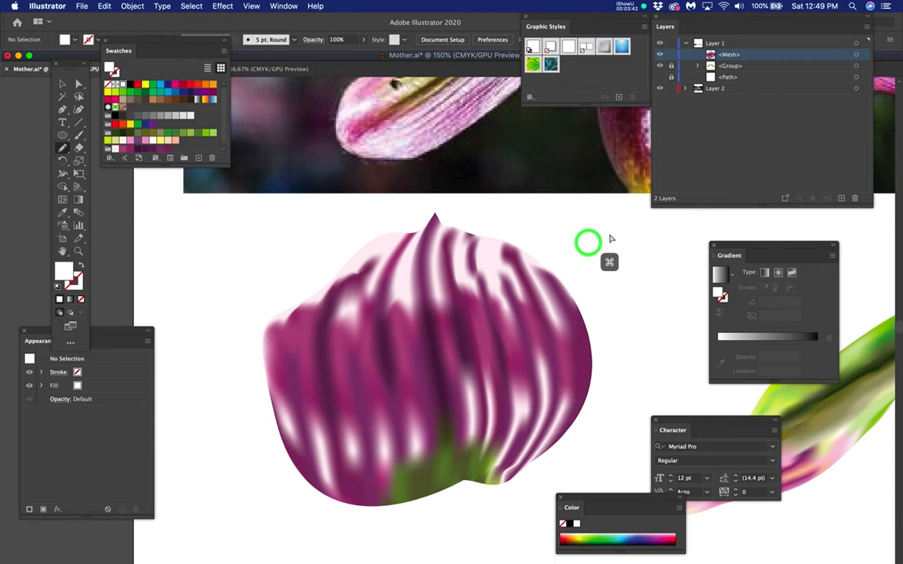
pyautogui.click(749, 45)
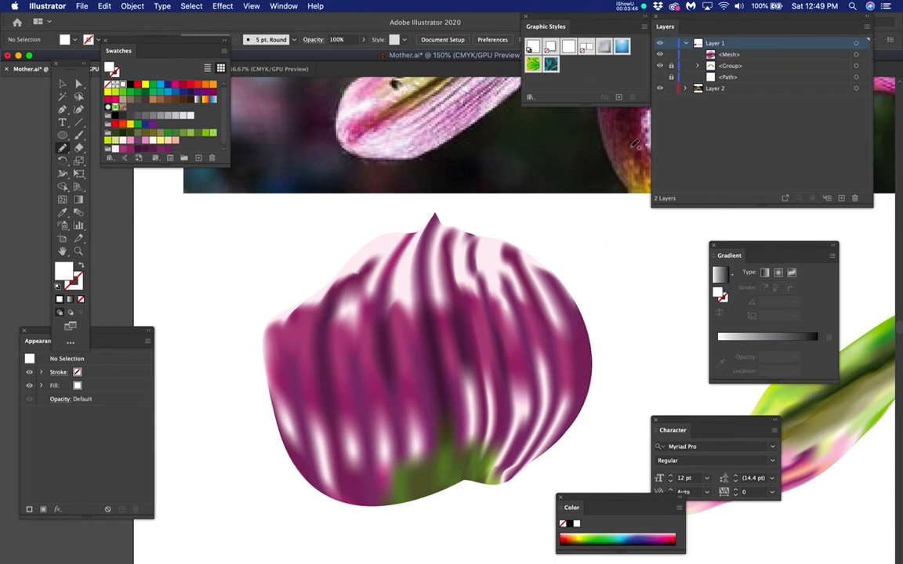
pyautogui.click(671, 65)
pyautogui.click(670, 77)
pyautogui.click(752, 54)
pyautogui.click(749, 43)
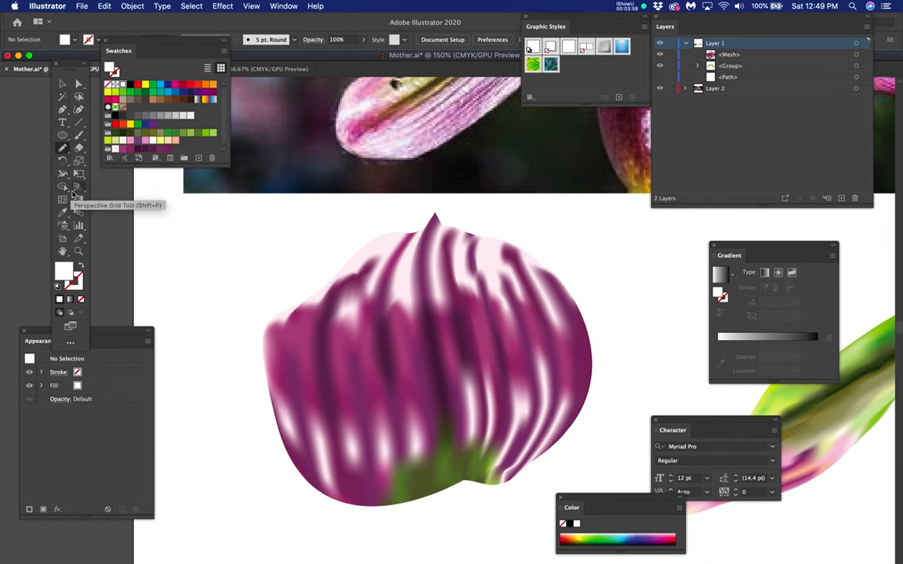
# Draw a rectangle about 3.9 in wide around the petal, filled with bright blue, and place it directly behind the mesh.
pyautogui.press('m')
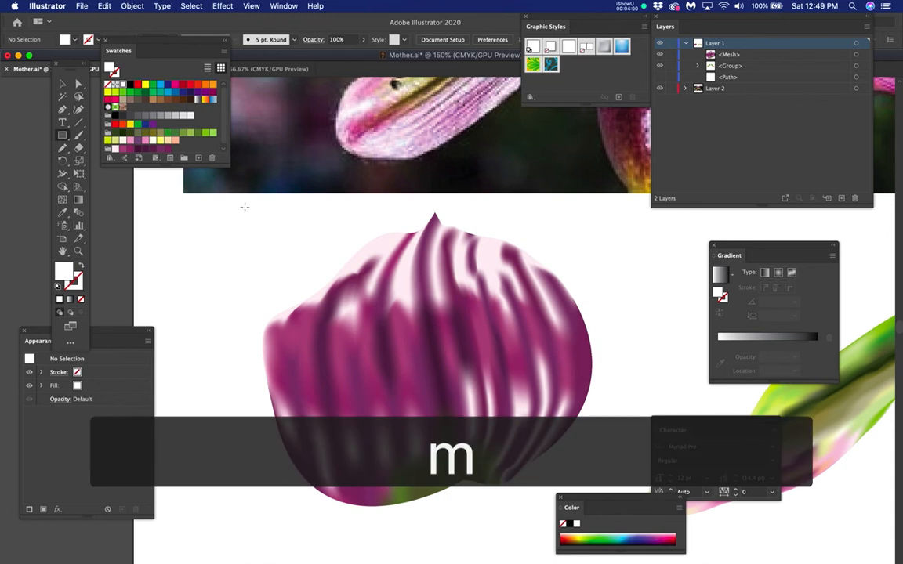
pyautogui.moveTo(234, 198); pyautogui.dragTo(639, 554)
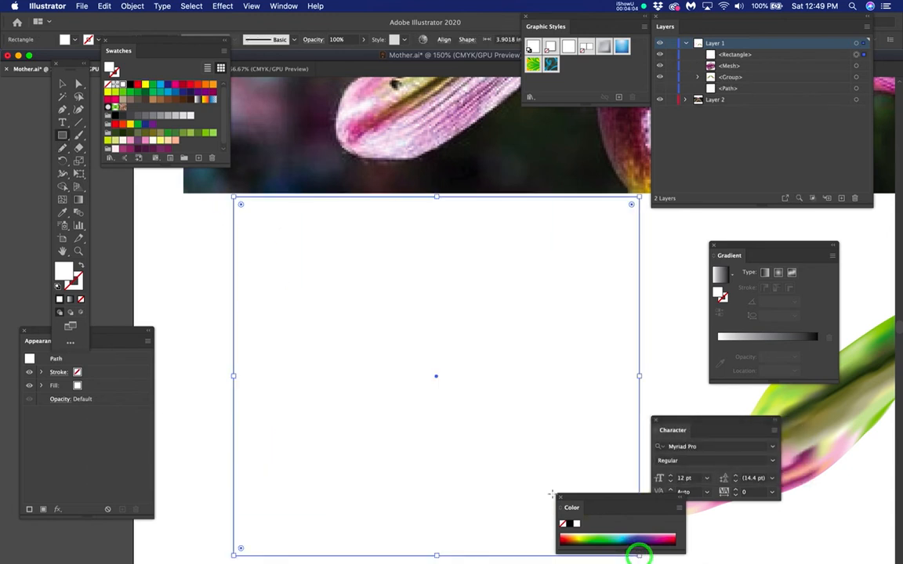
pyautogui.click(168, 92)
pyautogui.click(739, 61)
pyautogui.moveTo(740, 61); pyautogui.dragTo(736, 68)
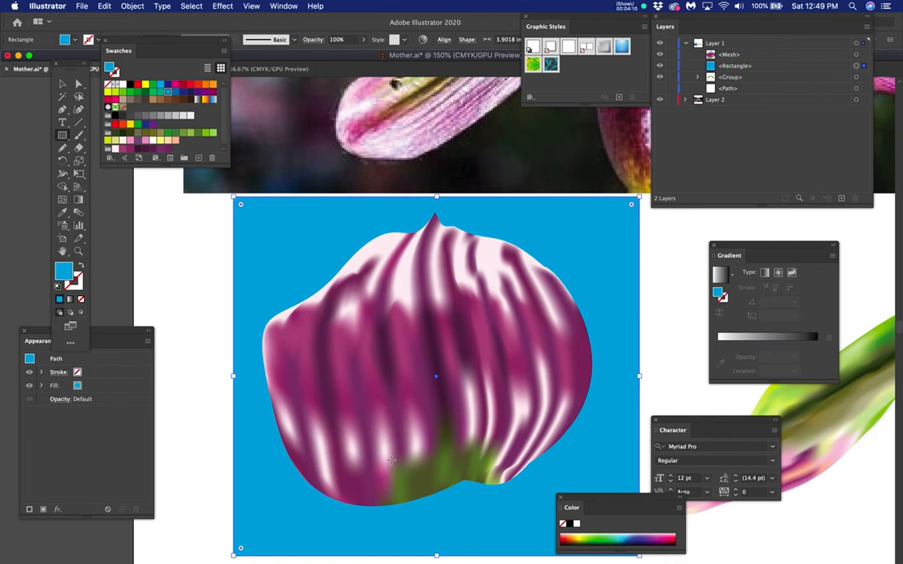
# Select the petal mesh against the blue background and lock the rectangle, group and path beneath it.
pyautogui.scroll(1, 302, 366)
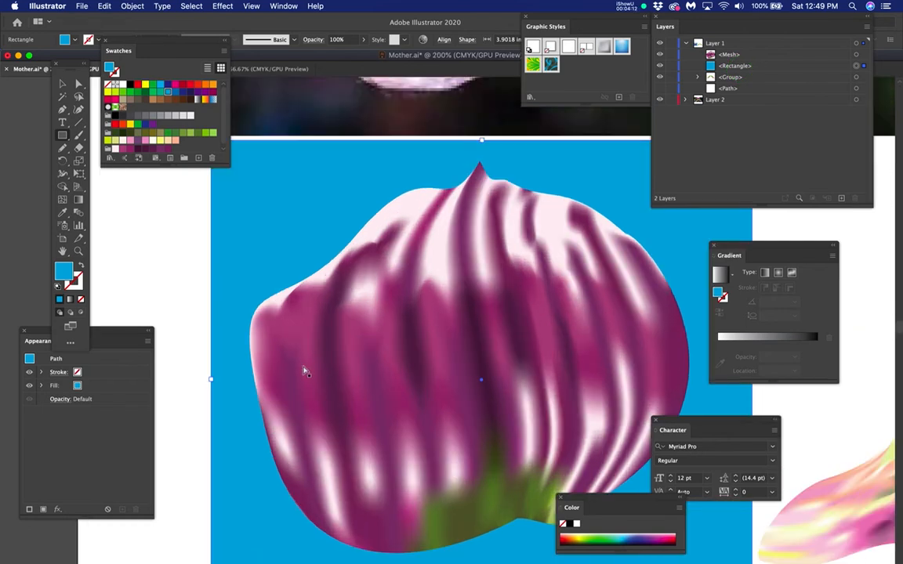
pyautogui.moveTo(315, 311); pyautogui.dragTo(337, 324)
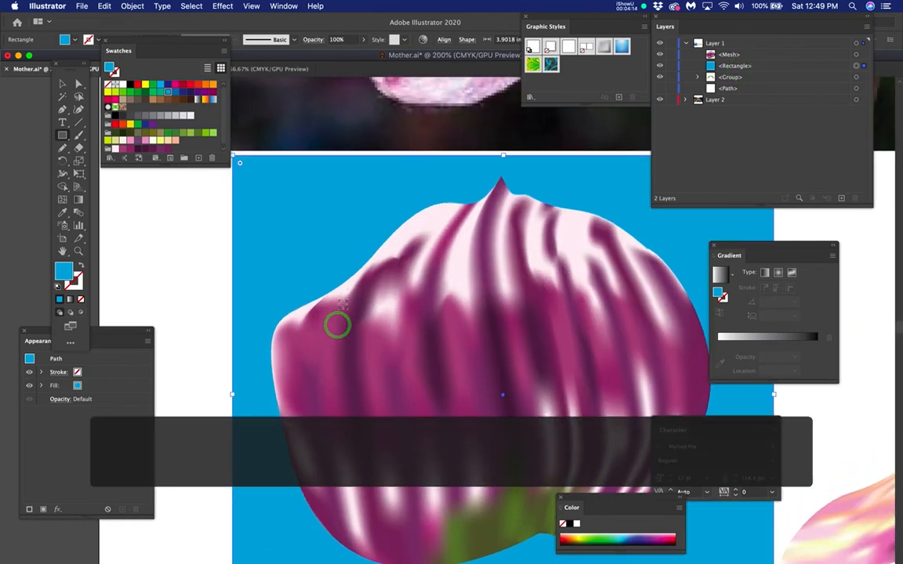
pyautogui.scroll(1, 337, 323)
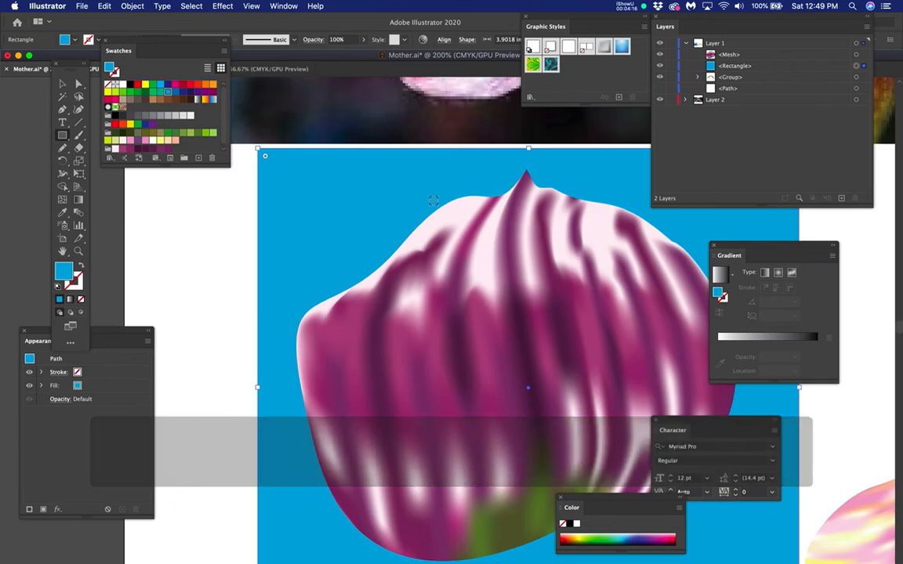
pyautogui.scroll(1, 439, 204)
pyautogui.keyDown('super'); pyautogui.click(465, 202); pyautogui.keyUp('super')
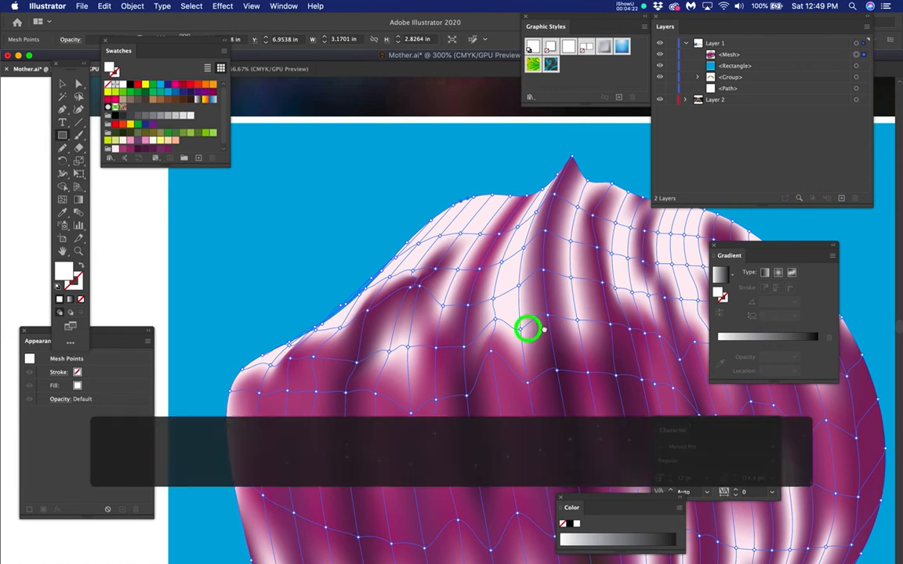
pyautogui.moveTo(546, 329); pyautogui.dragTo(332, 314)
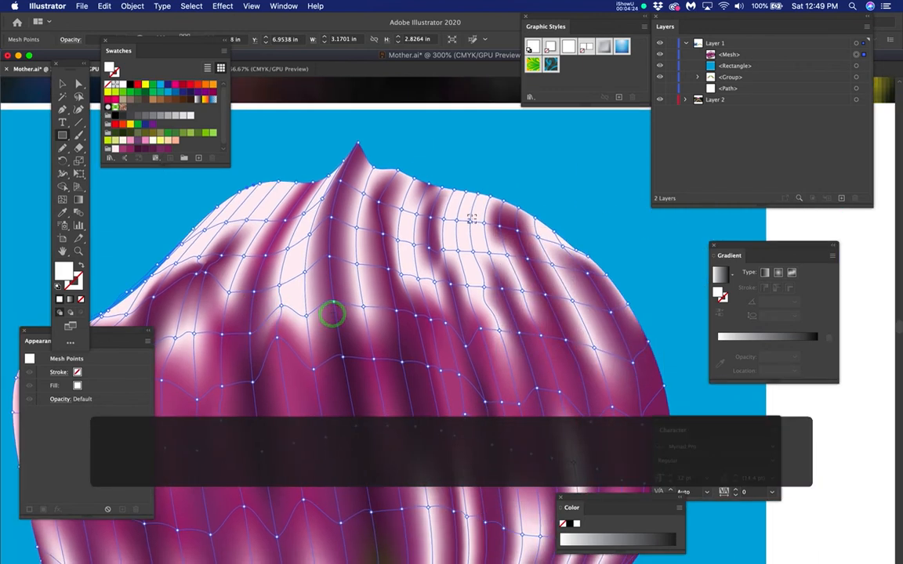
pyautogui.press('super+equal')
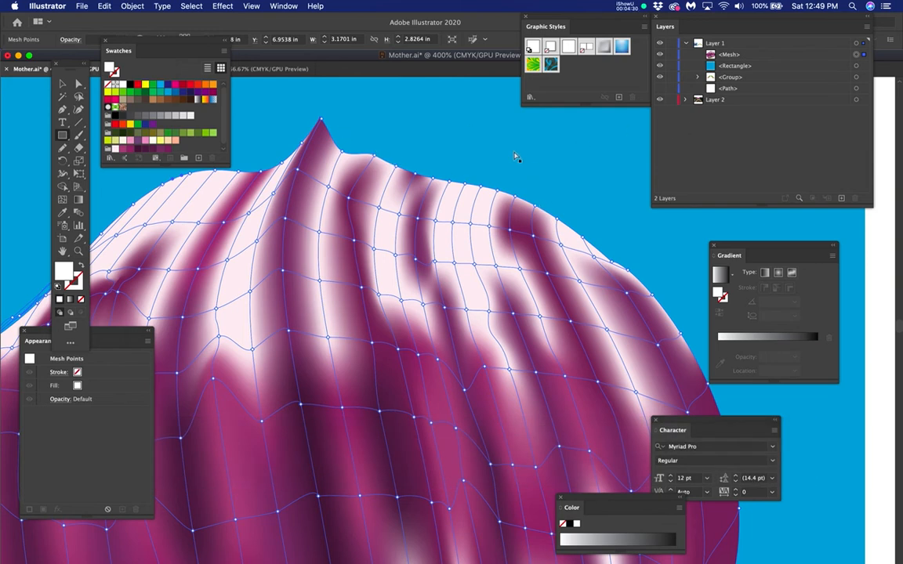
pyautogui.moveTo(670, 69); pyautogui.dragTo(671, 92)
# Select the mesh points along the petal's outer edge from just beside the pointed tip down the right-hand slope.
pyautogui.moveTo(350, 134)
pyautogui.mouseDown()
pyautogui.moveTo(427, 184)
pyautogui.moveTo(549, 208)
pyautogui.mouseUp()
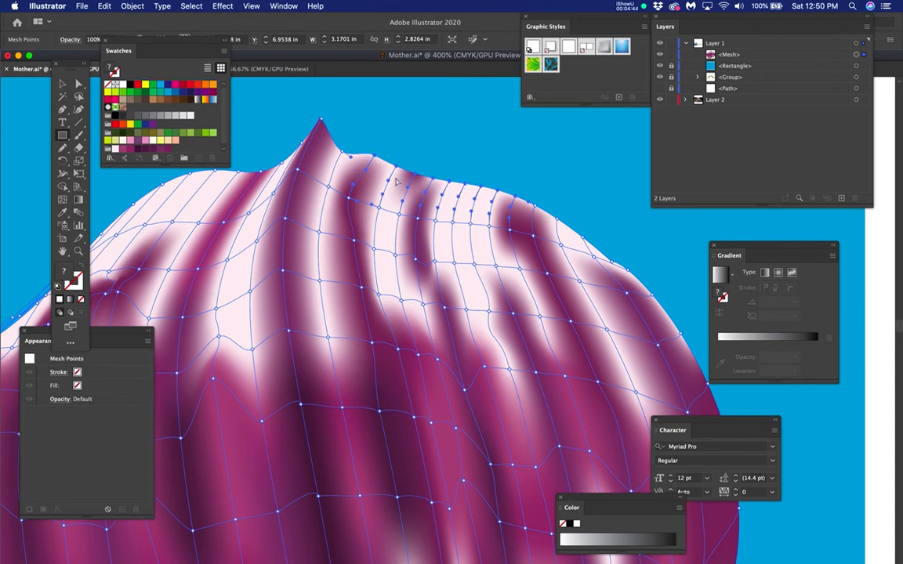
pyautogui.click(341, 148)
pyautogui.keyDown('shift'); pyautogui.keyDown('super'); pyautogui.click(534, 204); pyautogui.keyUp('super'); pyautogui.keyUp('shift')
pyautogui.keyDown('shift'); pyautogui.keyDown('super'); pyautogui.click(556, 220); pyautogui.keyUp('super'); pyautogui.keyUp('shift')
pyautogui.keyDown('shift'); pyautogui.keyDown('super'); pyautogui.click(580, 238); pyautogui.keyUp('super'); pyautogui.keyUp('shift')
pyautogui.keyDown('shift'); pyautogui.keyDown('super'); pyautogui.click(610, 262); pyautogui.keyUp('super'); pyautogui.keyUp('shift')
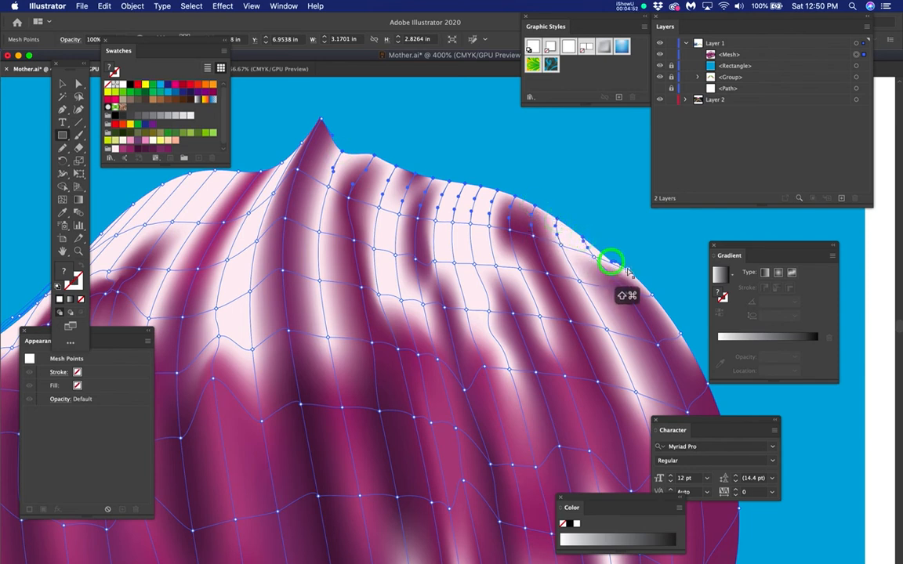
pyautogui.keyDown('shift'); pyautogui.keyDown('super'); pyautogui.click(627, 270); pyautogui.keyUp('super'); pyautogui.keyUp('shift')
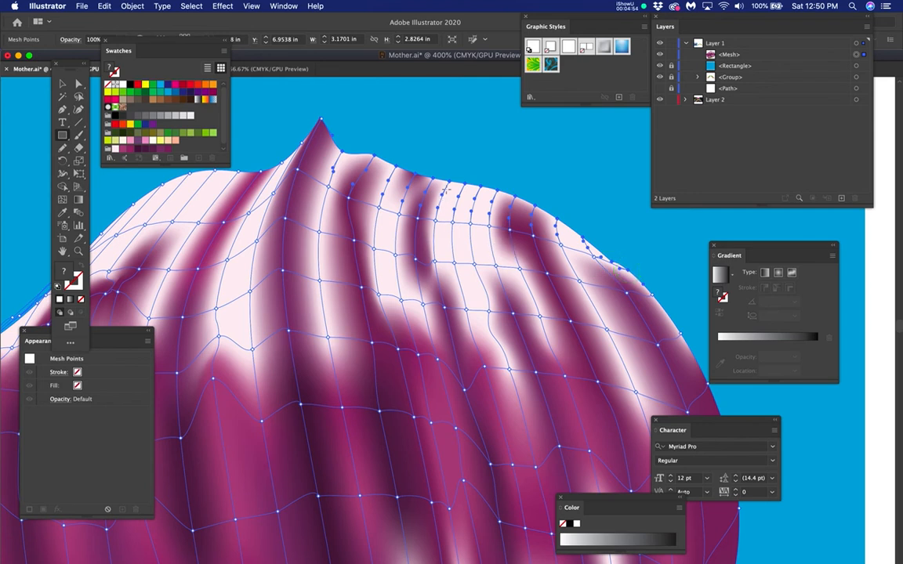
pyautogui.scroll(1, 445, 188)
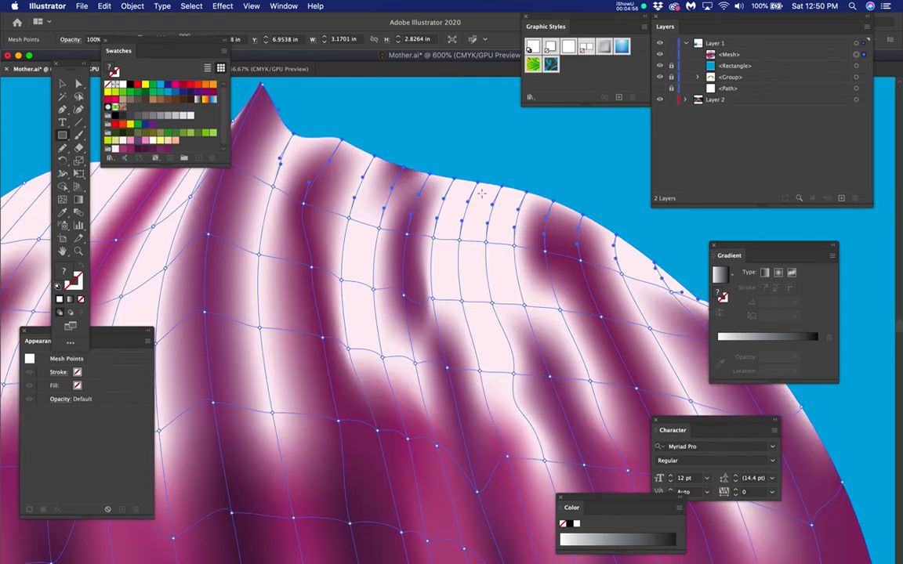
pyautogui.scroll(-1, 480, 204)
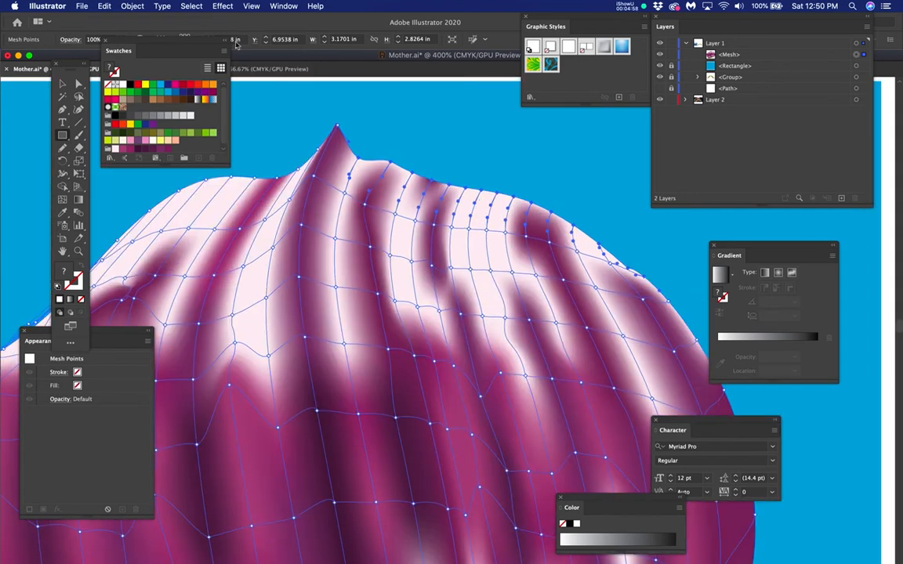
# Try fading the selected outer-edge mesh points to 0% opacity, inspect the petal deselected, and undo the change.
pyautogui.moveTo(201, 43); pyautogui.dragTo(201, 75)
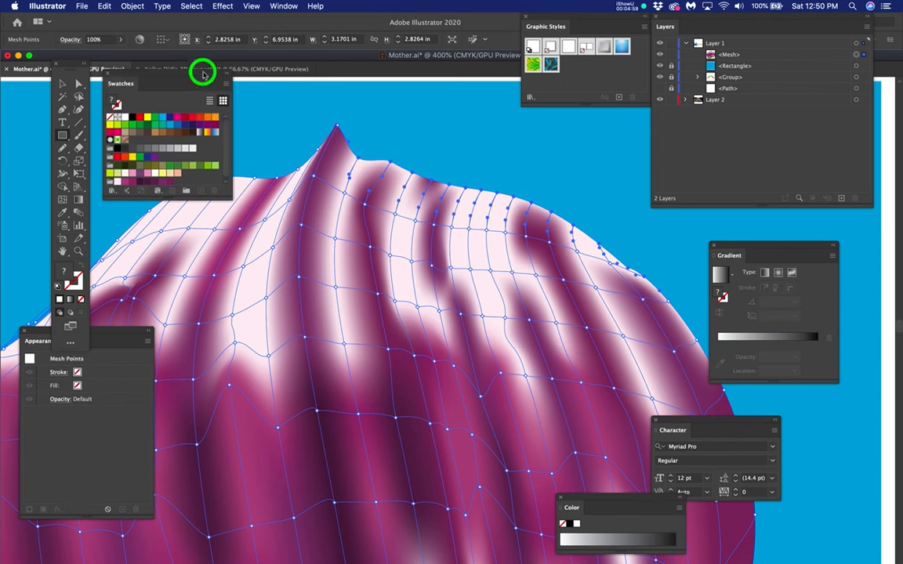
pyautogui.click(94, 39)
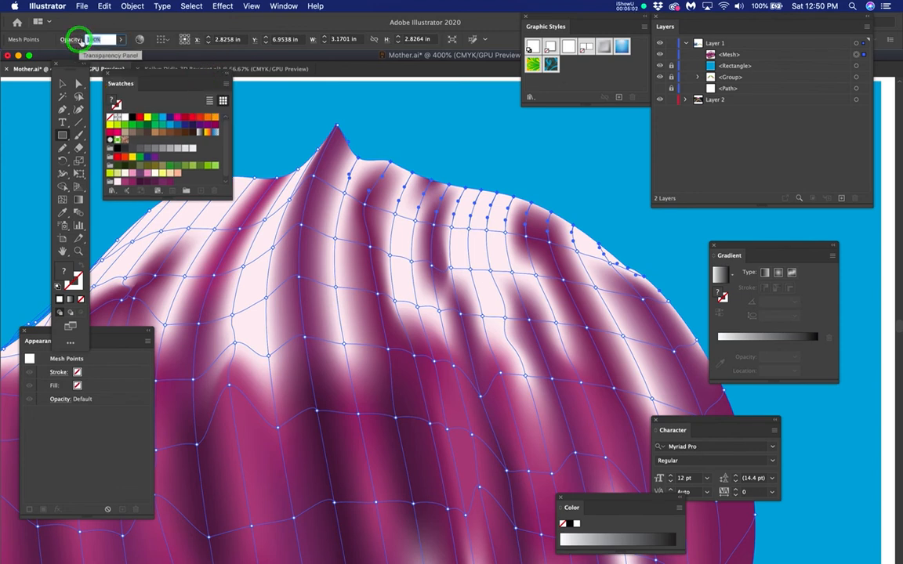
pyautogui.write('0')
pyautogui.press('Return')
pyautogui.click(488, 148)
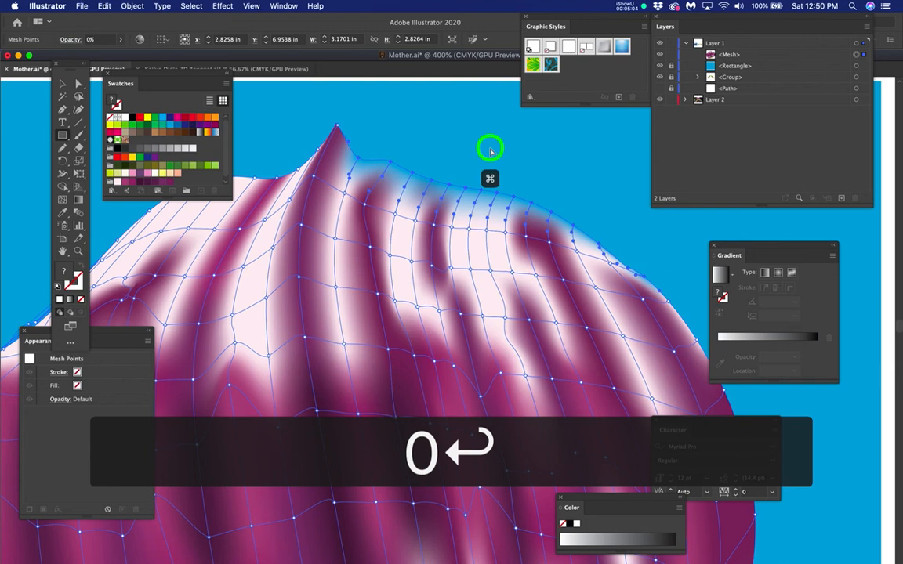
pyautogui.scroll(-3, 486, 244)
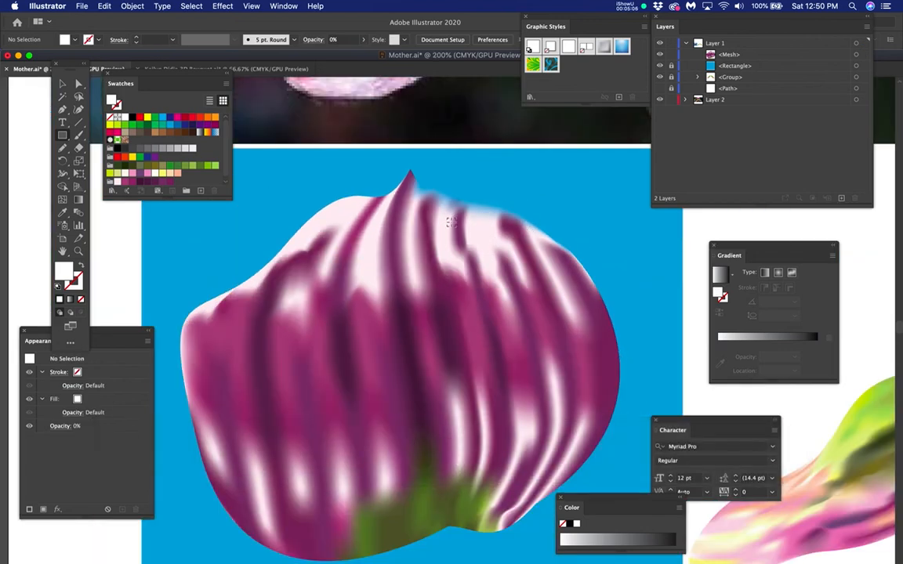
pyautogui.scroll(2, 447, 217)
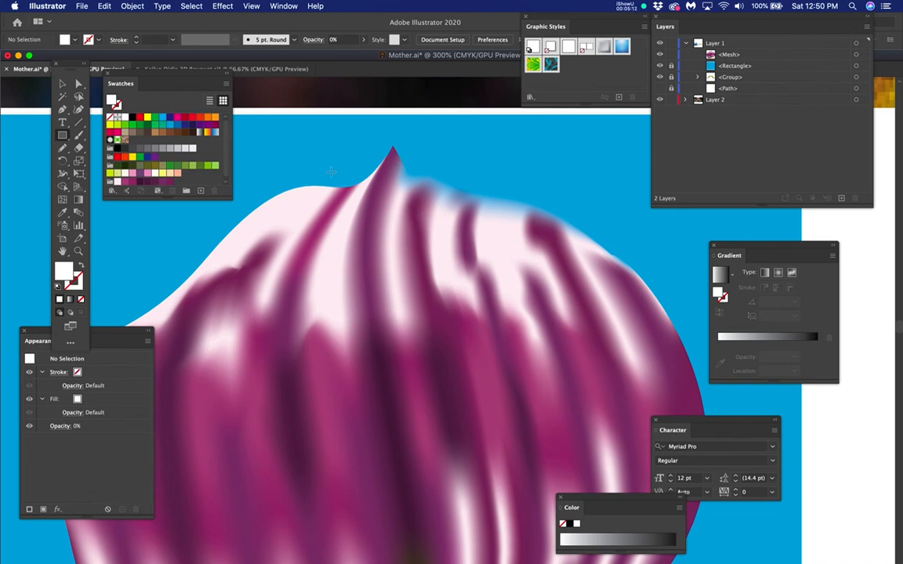
pyautogui.hscroll(-5, 403, 178)
pyautogui.keyDown('super'); pyautogui.click(379, 202); pyautogui.keyUp('super')
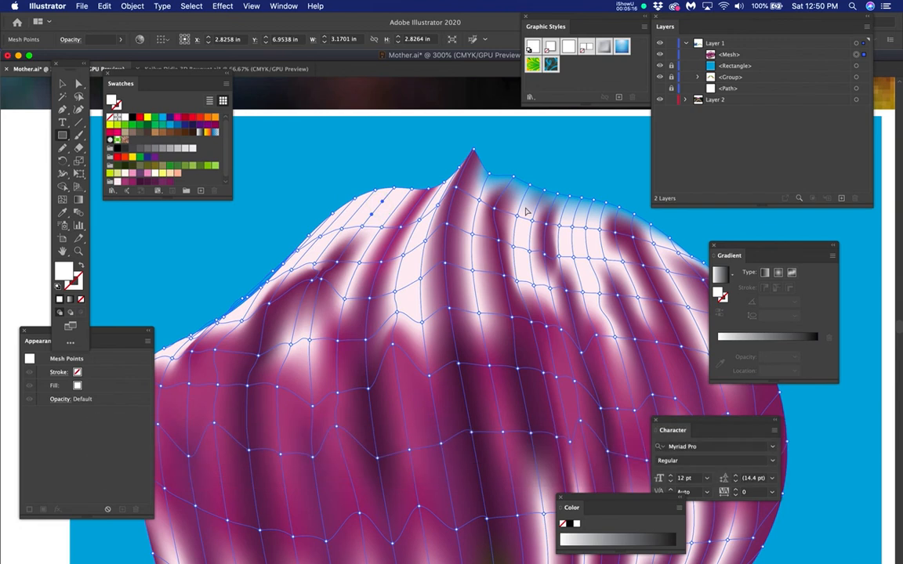
pyautogui.press('super+z')
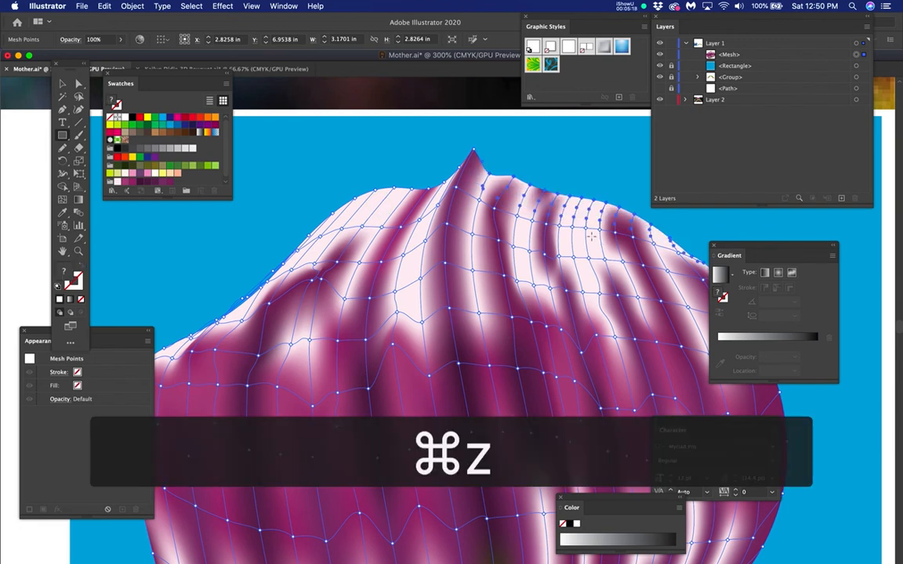
# Add a mesh line just inside the petal's upper outer edge with the Mesh tool.
pyautogui.press('u')
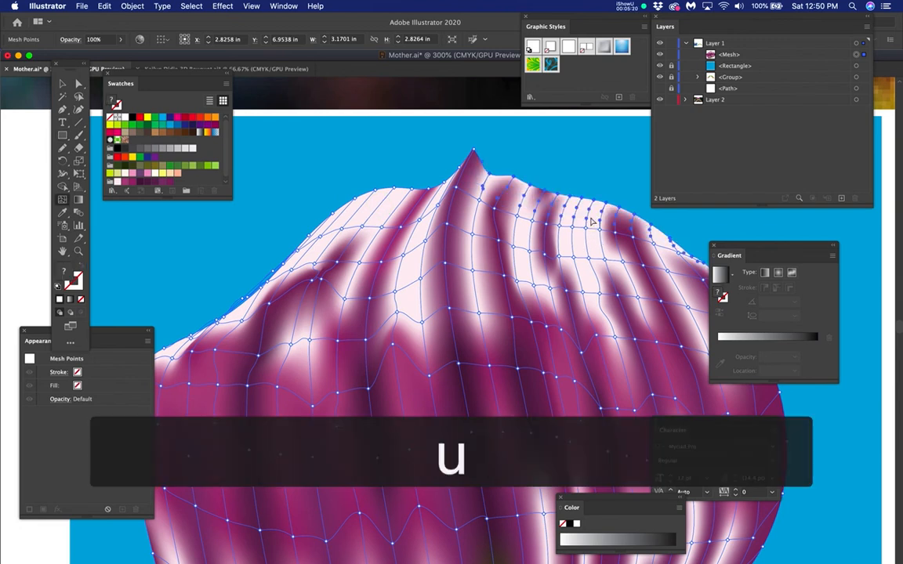
pyautogui.click(580, 202)
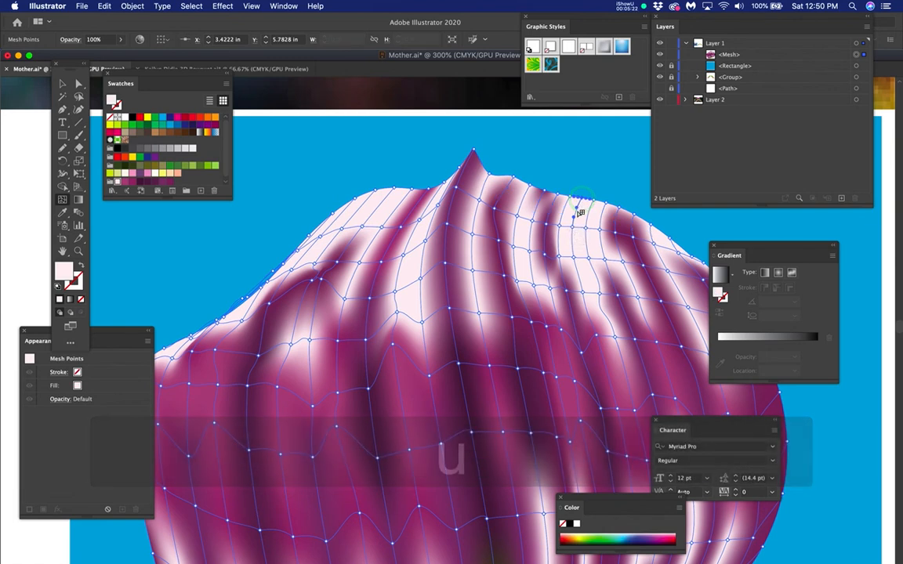
# Select the petal's outer-edge mesh points from just beside the pointed tip along the right-hand slope and set their opacity to 0%.
pyautogui.keyDown('super'); pyautogui.click(576, 210); pyautogui.keyUp('super')
pyautogui.keyDown('super'); pyautogui.click(519, 182); pyautogui.keyUp('super')
pyautogui.keyDown('super'); pyautogui.click(530, 189); pyautogui.keyUp('super')
pyautogui.keyDown('shift'); pyautogui.keyDown('super'); pyautogui.click(554, 204); pyautogui.keyUp('super'); pyautogui.keyUp('shift')
pyautogui.keyDown('shift'); pyautogui.keyDown('super'); pyautogui.click(594, 202); pyautogui.keyUp('super'); pyautogui.keyUp('shift')
pyautogui.keyDown('shift'); pyautogui.keyDown('super'); pyautogui.click(627, 219); pyautogui.keyUp('super'); pyautogui.keyUp('shift')
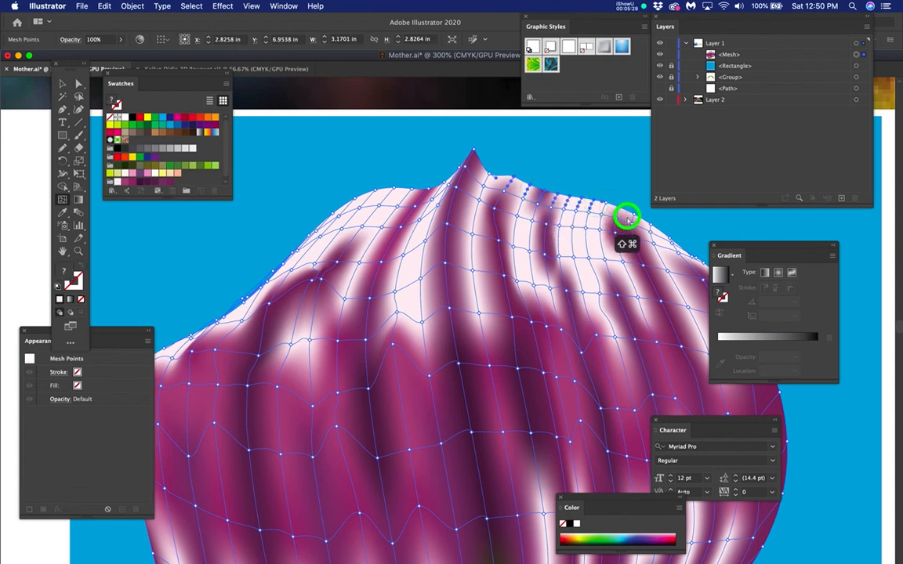
pyautogui.keyDown('shift'); pyautogui.keyDown('super'); pyautogui.click(489, 177); pyautogui.keyUp('super'); pyautogui.keyUp('shift')
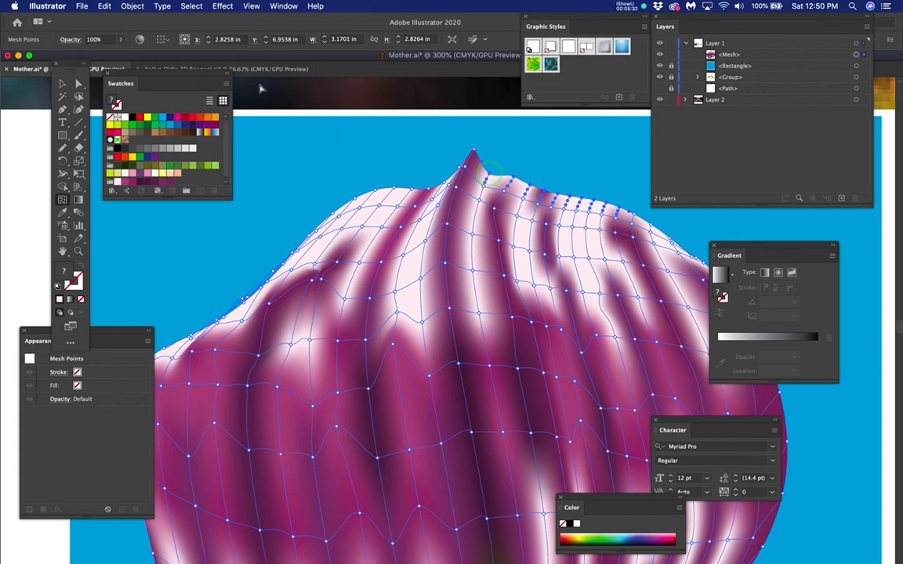
pyautogui.click(73, 38)
pyautogui.write('0')
pyautogui.press('Return')
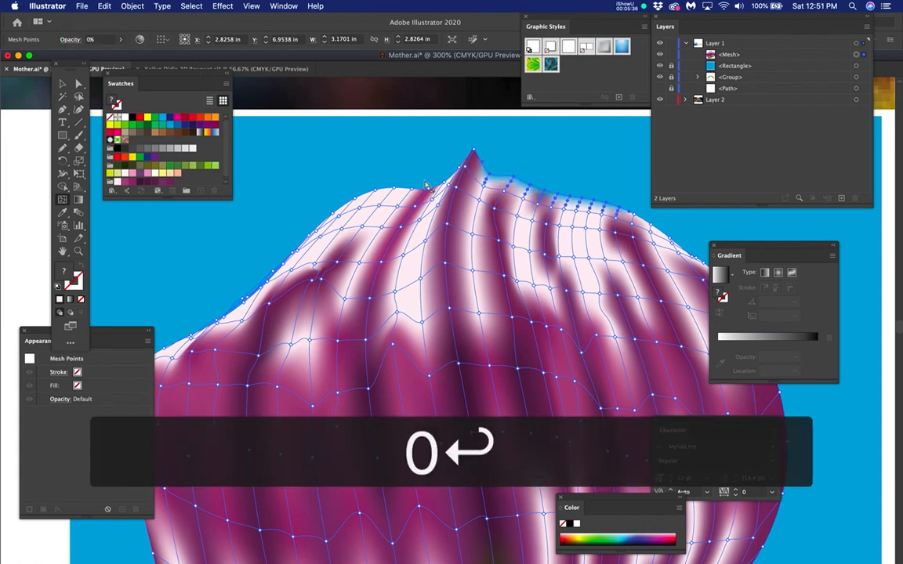
# Set the opacity of the outer-edge mesh points along the petal's upper left-hand slope, including the pointed tip, to 0% and deselect.
pyautogui.click(333, 212)
pyautogui.keyDown('shift'); pyautogui.keyDown('super'); pyautogui.click(352, 196); pyautogui.keyUp('super'); pyautogui.keyUp('shift')
pyautogui.keyDown('shift'); pyautogui.keyDown('super'); pyautogui.click(357, 198); pyautogui.keyUp('super'); pyautogui.keyUp('shift')
pyautogui.keyDown('shift'); pyautogui.keyDown('super'); pyautogui.click(374, 190); pyautogui.keyUp('super'); pyautogui.keyUp('shift')
pyautogui.keyDown('shift'); pyautogui.keyDown('super'); pyautogui.click(392, 188); pyautogui.keyUp('super'); pyautogui.keyUp('shift')
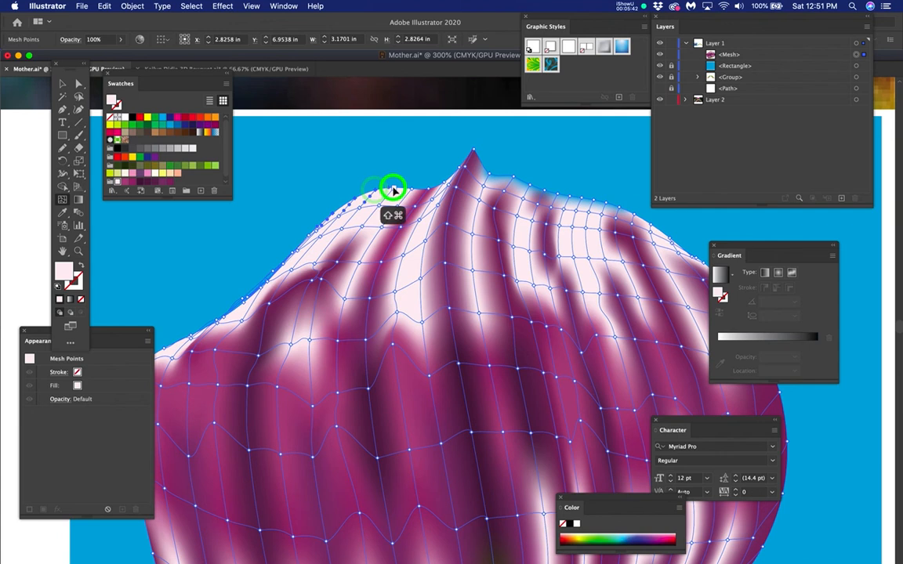
pyautogui.keyDown('shift'); pyautogui.keyDown('super'); pyautogui.click(408, 188); pyautogui.keyUp('super'); pyautogui.keyUp('shift')
pyautogui.keyDown('shift'); pyautogui.keyDown('super'); pyautogui.click(427, 187); pyautogui.keyUp('super'); pyautogui.keyUp('shift')
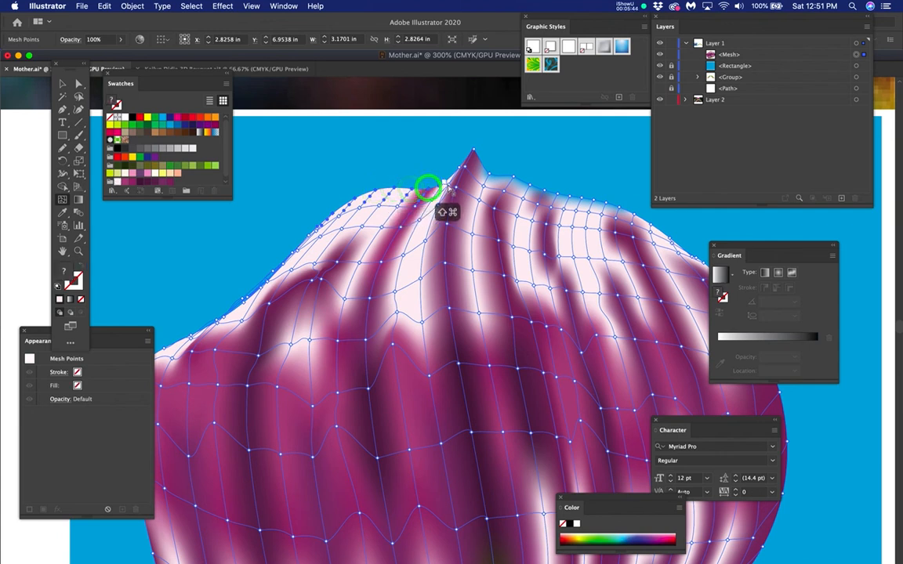
pyautogui.keyDown('shift'); pyautogui.keyDown('super'); pyautogui.click(444, 181); pyautogui.keyUp('super'); pyautogui.keyUp('shift')
pyautogui.keyDown('shift'); pyautogui.keyDown('super'); pyautogui.click(475, 148); pyautogui.keyUp('super'); pyautogui.keyUp('shift')
pyautogui.keyDown('shift'); pyautogui.keyDown('super'); pyautogui.click(460, 167); pyautogui.keyUp('super'); pyautogui.keyUp('shift')
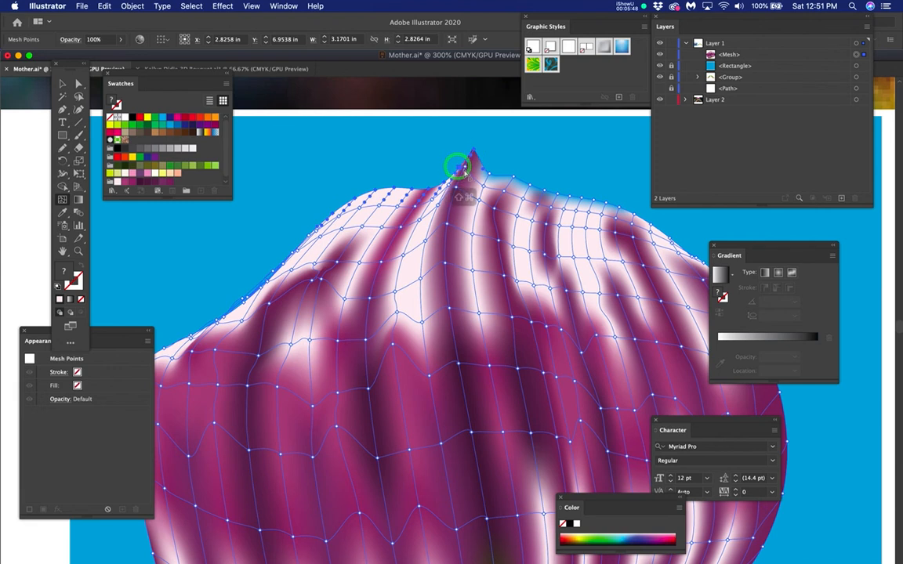
pyautogui.click(87, 39)
pyautogui.write('0')
pyautogui.press('Return')
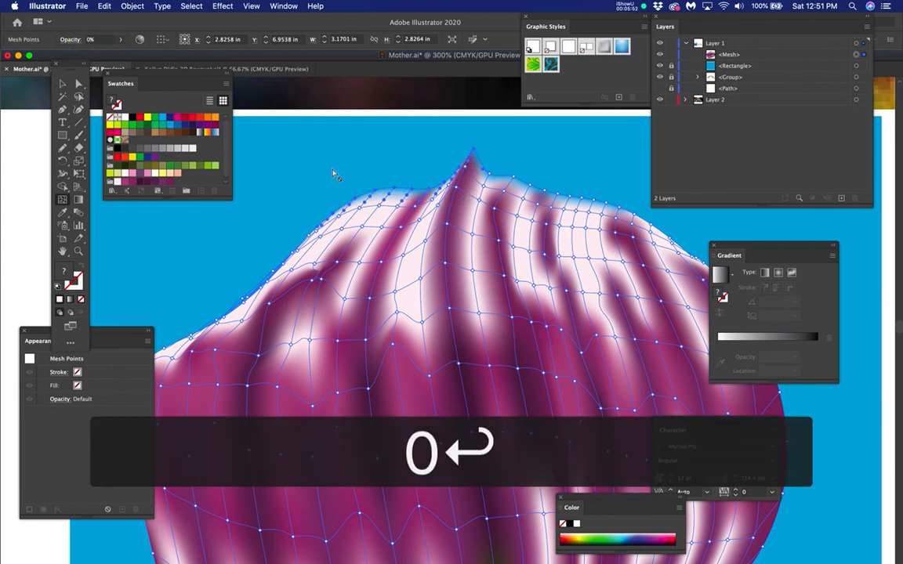
pyautogui.click(354, 175)
# Select the mesh points along the petal's lower left-hand edge beside the green base, set their opacity to 10%, and deselect.
pyautogui.press('super+minus')
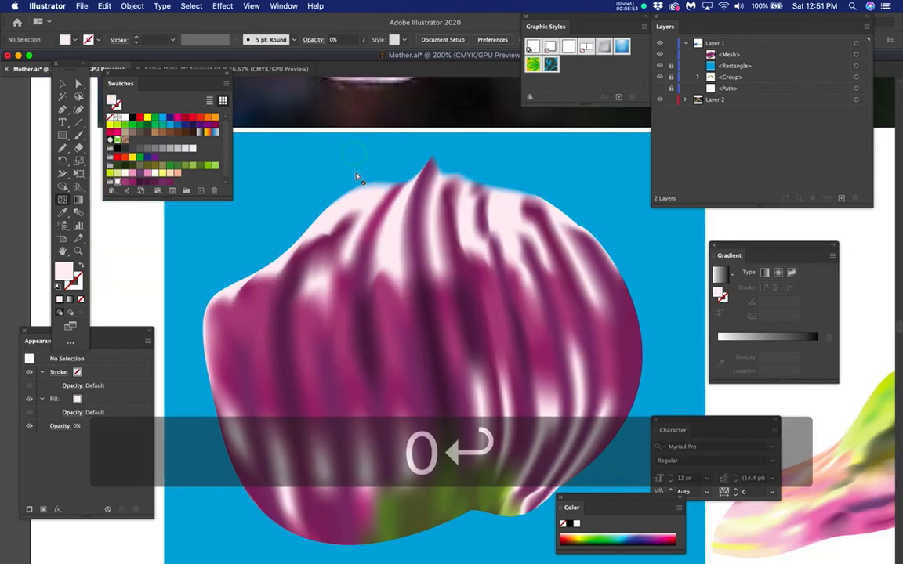
pyautogui.scroll(-1, 350, 182)
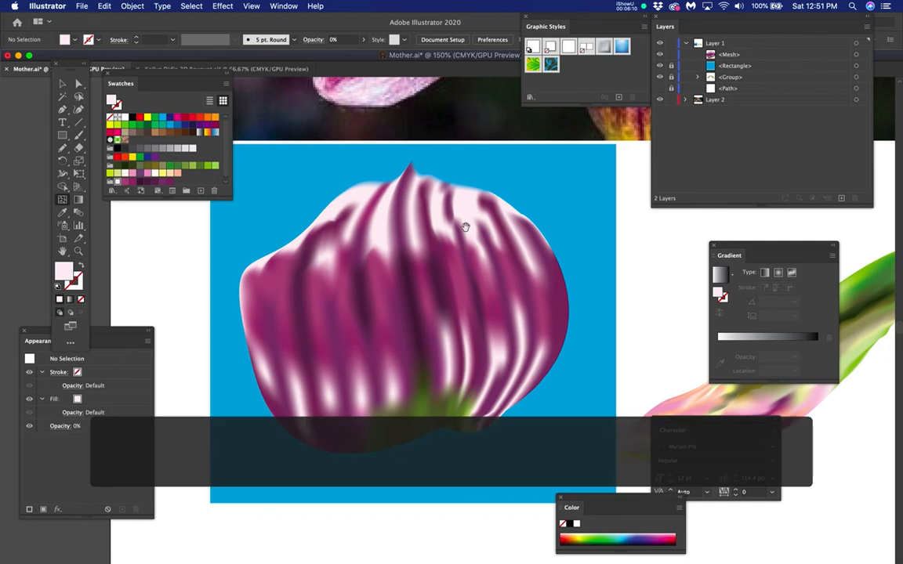
pyautogui.moveTo(465, 227); pyautogui.dragTo(489, 233)
pyautogui.scroll(1, 484, 250)
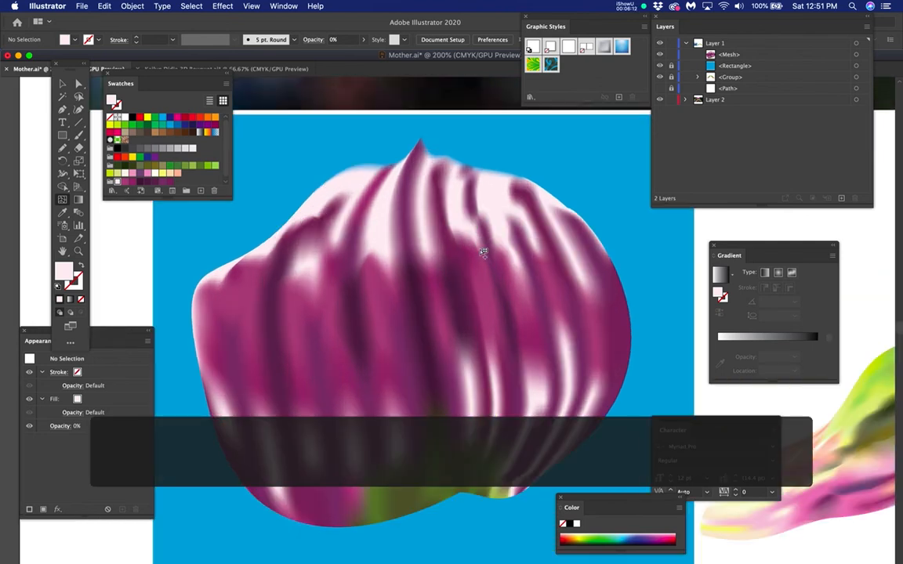
pyautogui.click(480, 252)
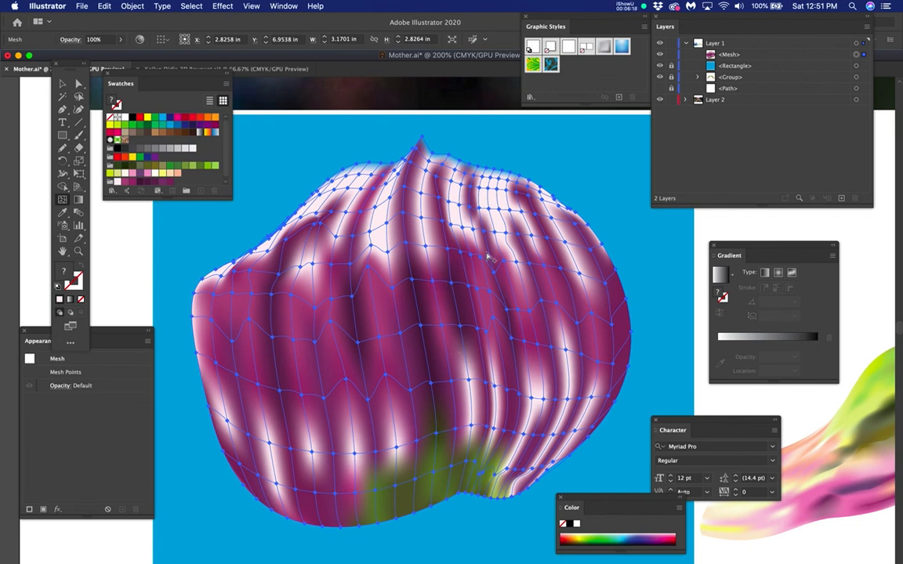
pyautogui.moveTo(436, 420); pyautogui.dragTo(479, 342)
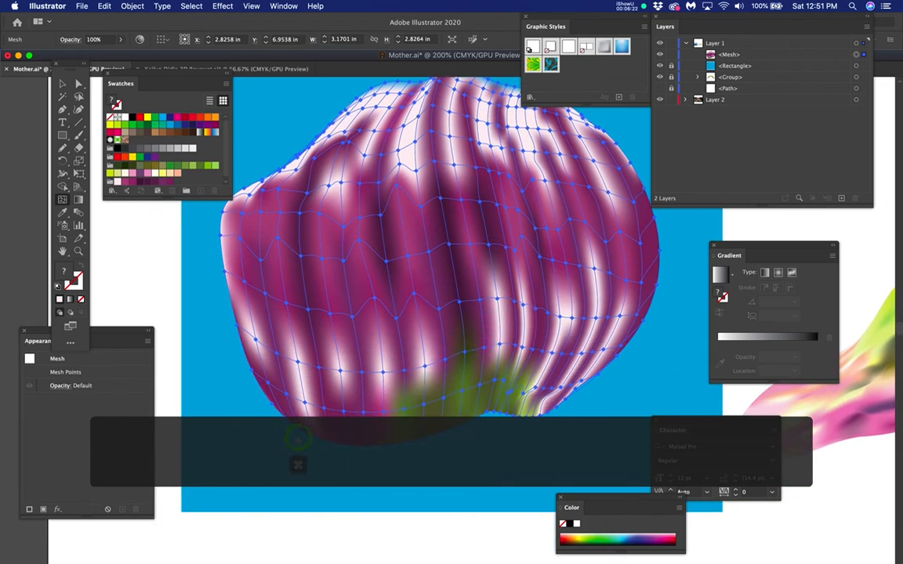
pyautogui.moveTo(478, 459); pyautogui.dragTo(281, 392)
pyautogui.click(90, 39)
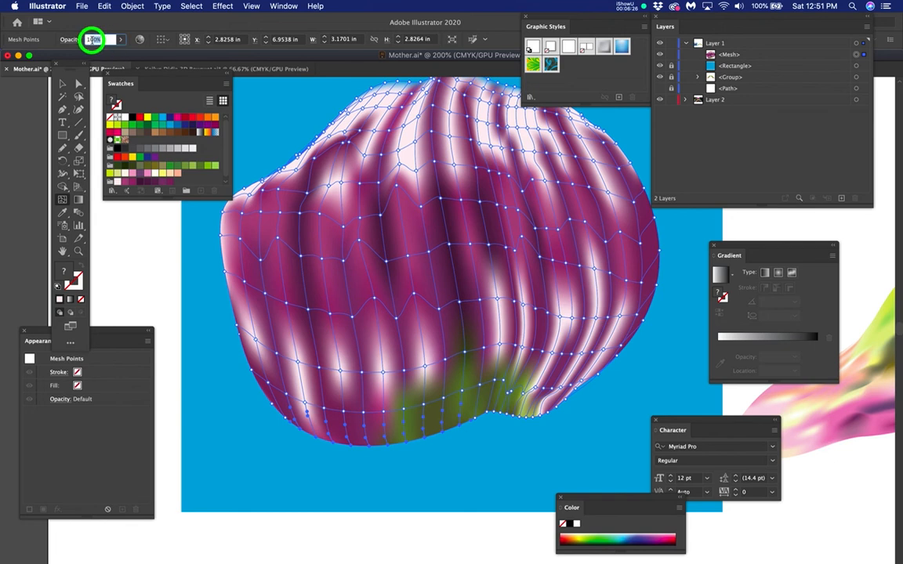
pyautogui.write('10')
pyautogui.press('Return')
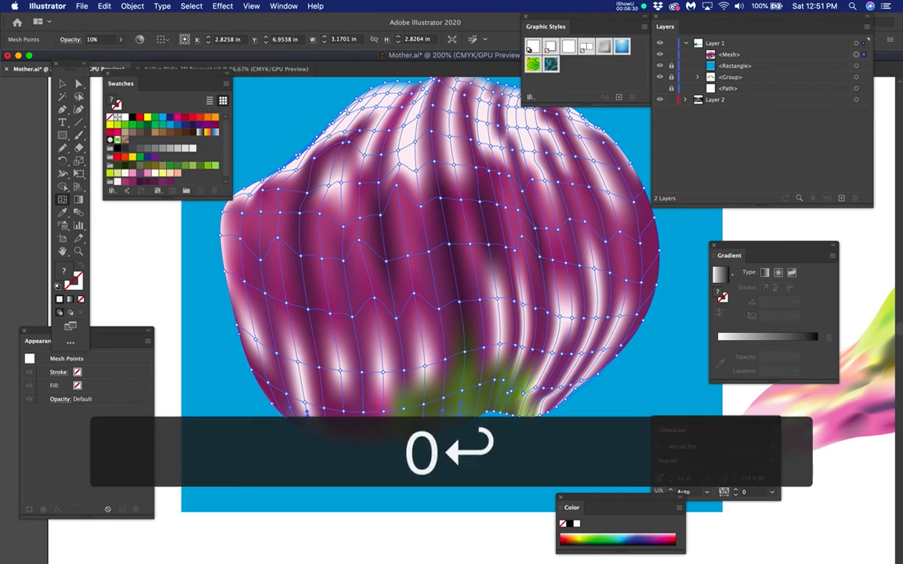
pyautogui.click(432, 428)
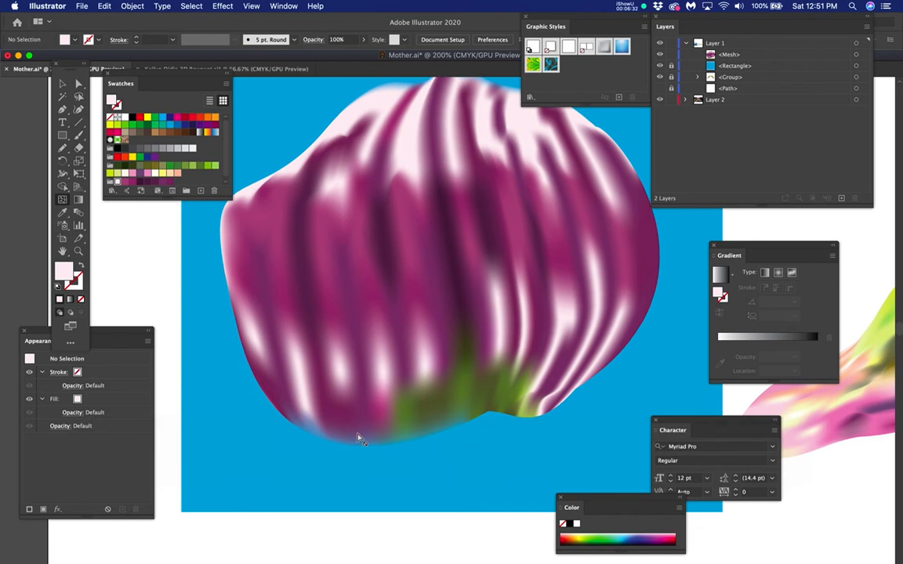
# Review the petal's faded edges against the blue background, and switch to the 3D bouquet document to examine the vase's rim highlight.
pyautogui.scroll(-2, 482, 439)
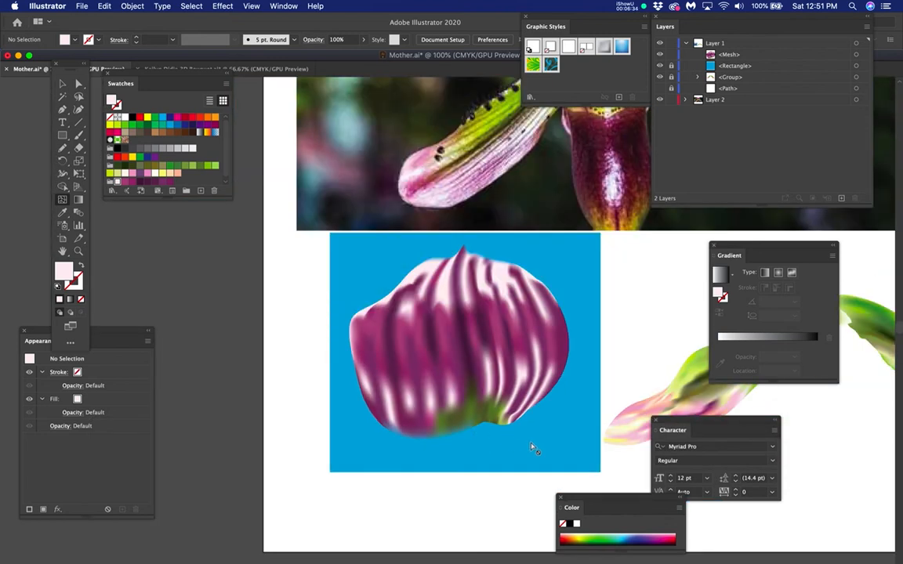
pyautogui.scroll(1, 533, 448)
pyautogui.scroll(1, 470, 431)
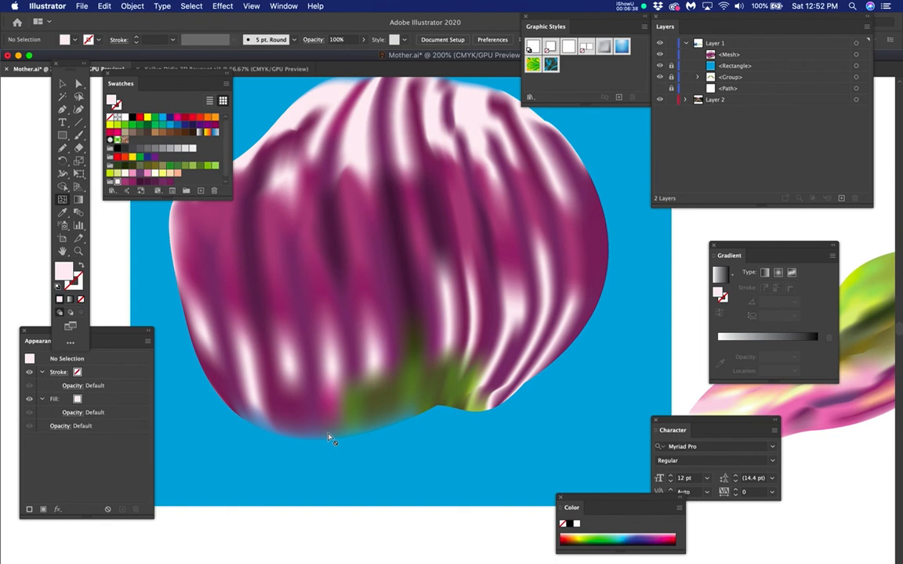
pyautogui.scroll(-1, 328, 437)
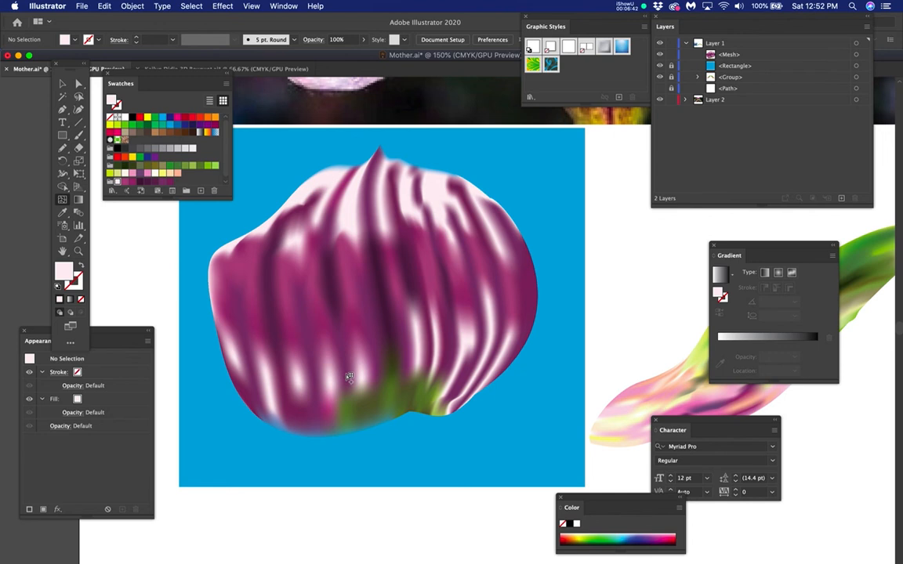
pyautogui.press('super+grave')
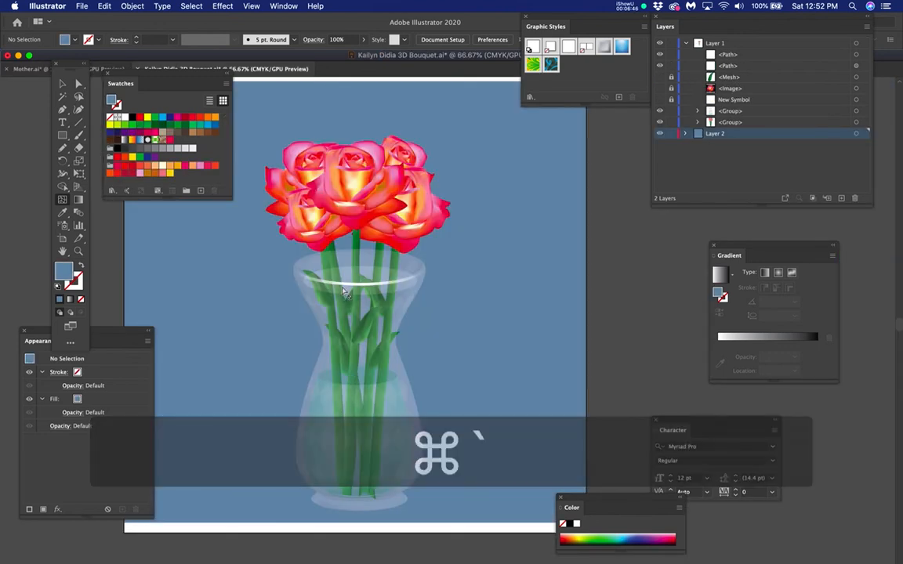
pyautogui.scroll(2, 302, 275)
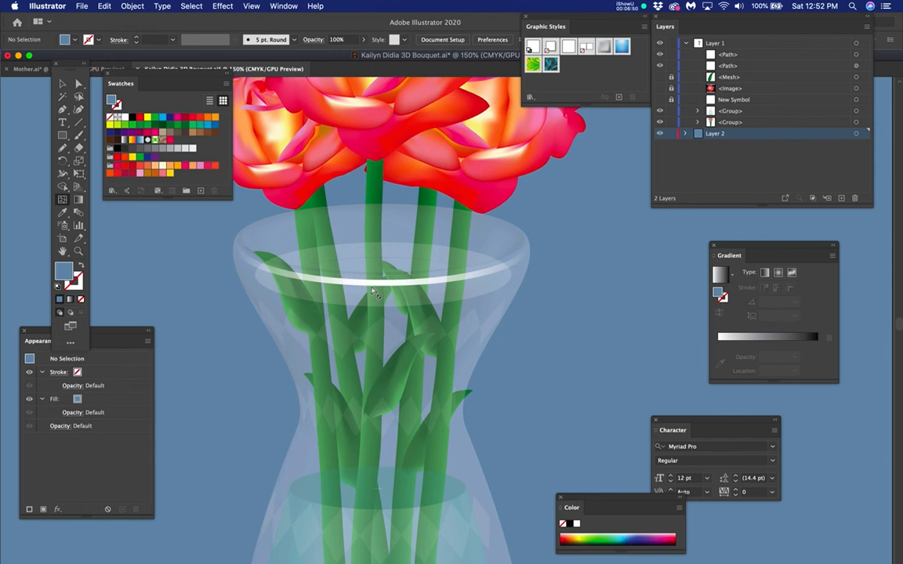
pyautogui.scroll(-3, 374, 292)
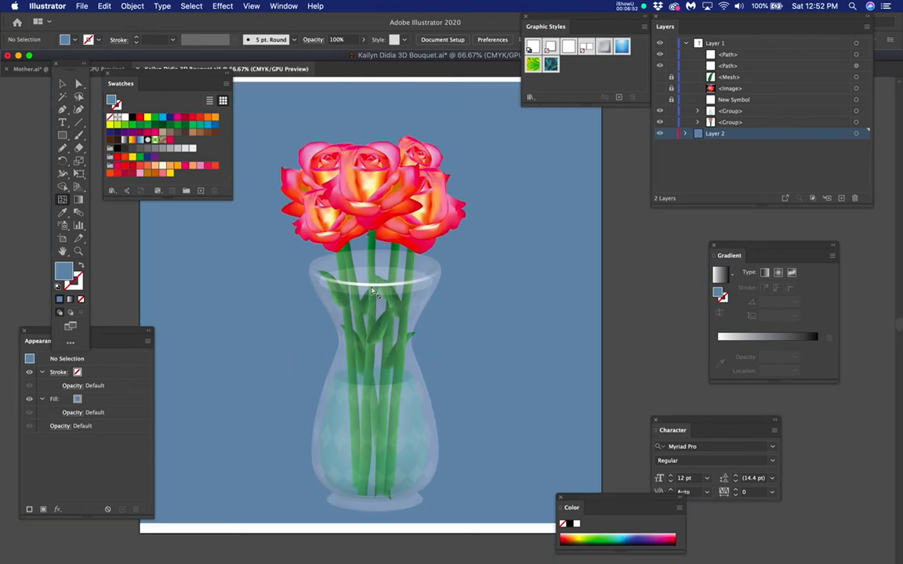